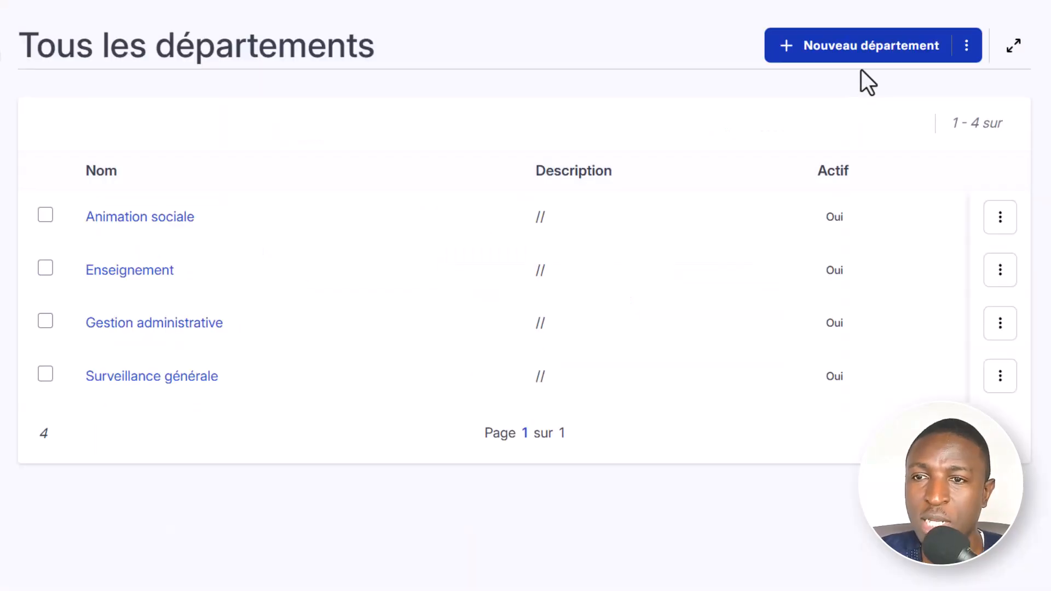
- Examine the name and description fields of a new department form and return to the department list
click(868, 52)
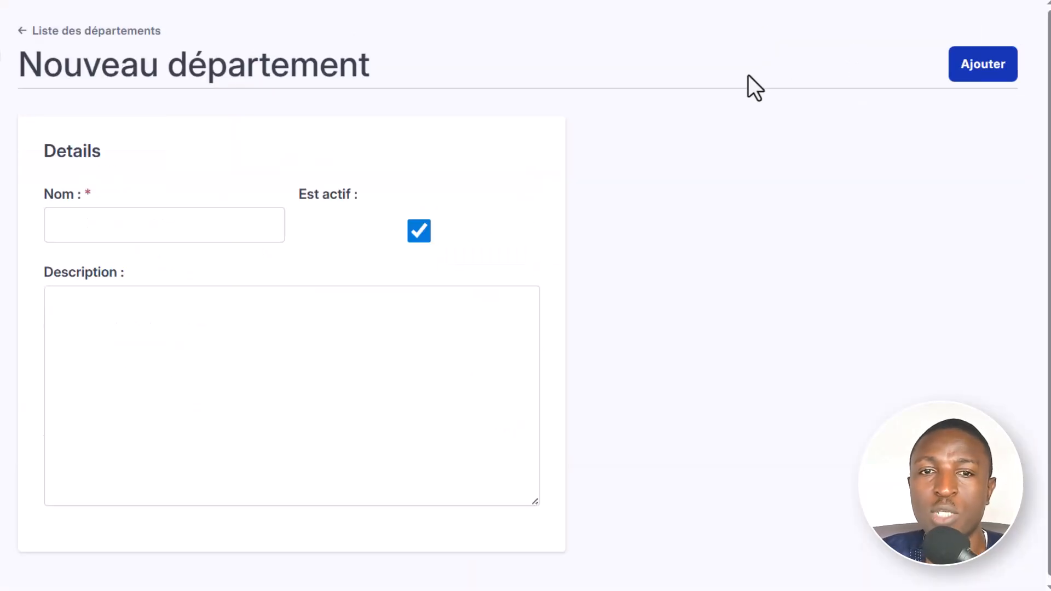
click(97, 223)
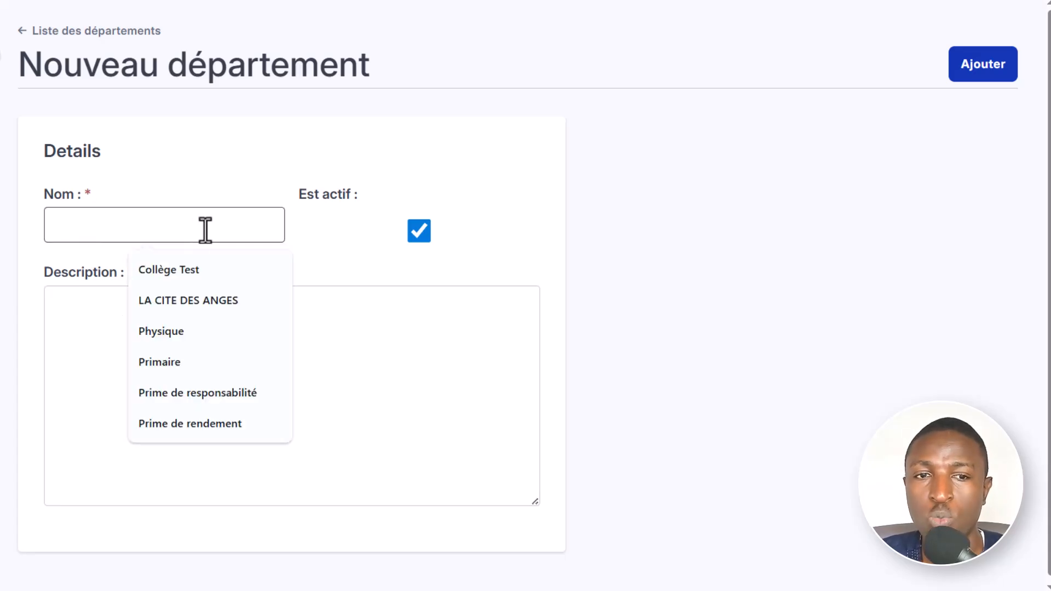
click(457, 347)
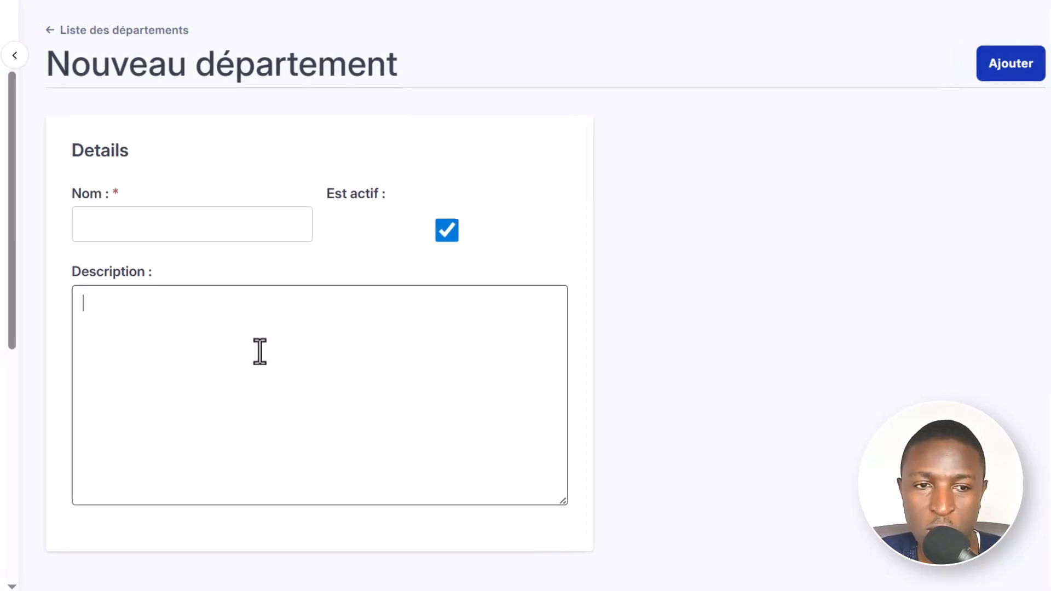
scroll(184, 408, down, 5)
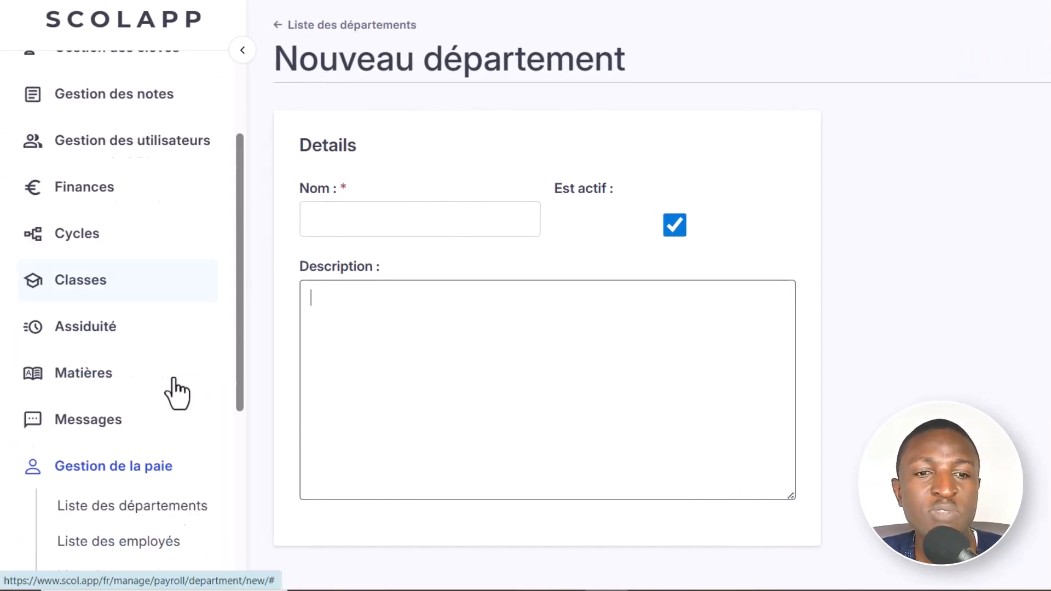
click(121, 244)
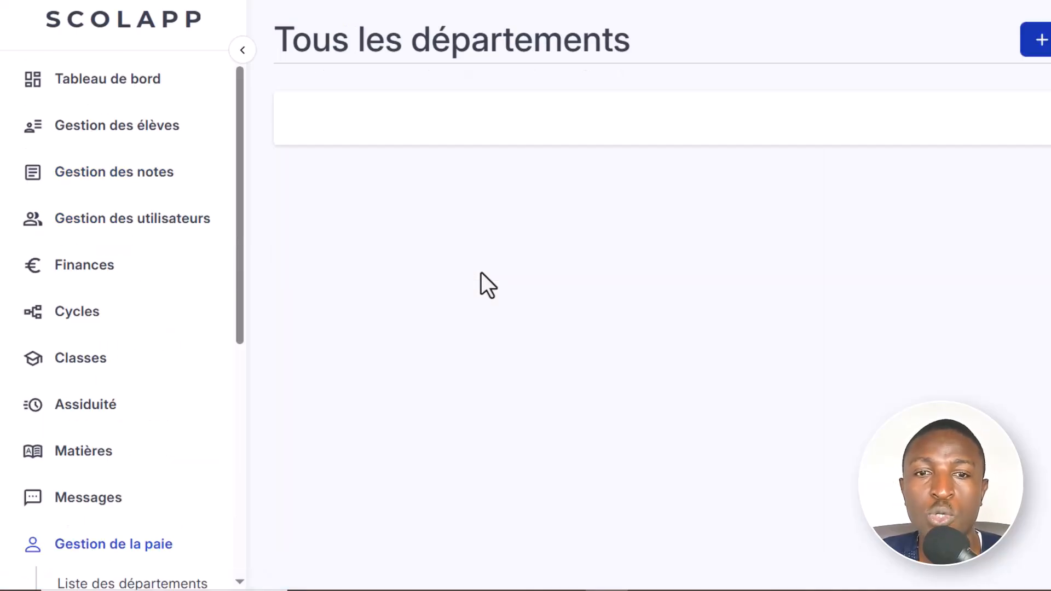
- Open the payroll employee list and start registering a new employee, looking over the form's sections
scroll(115, 451, down, 5)
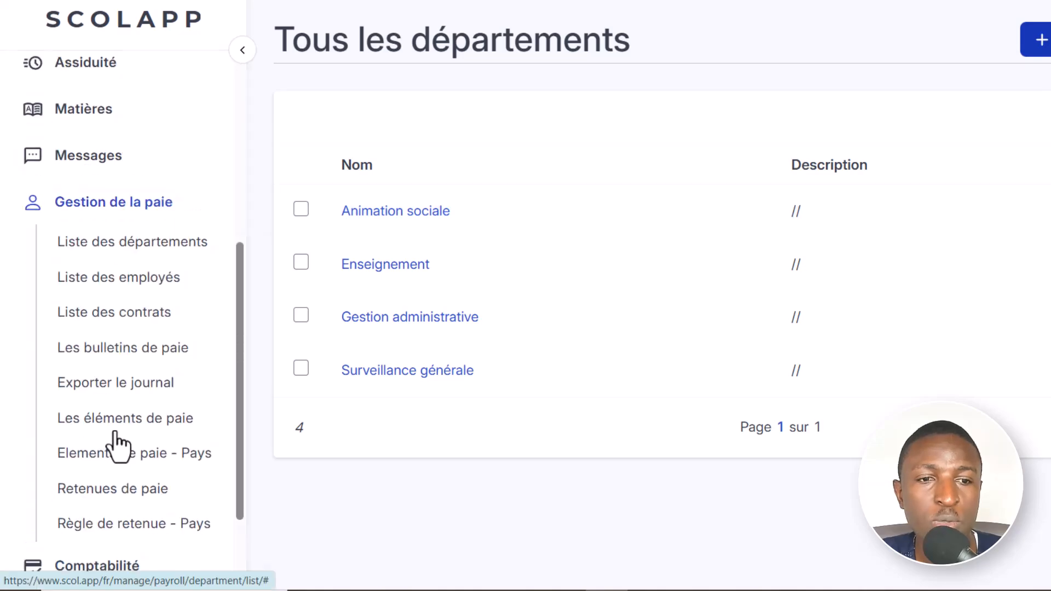
click(77, 280)
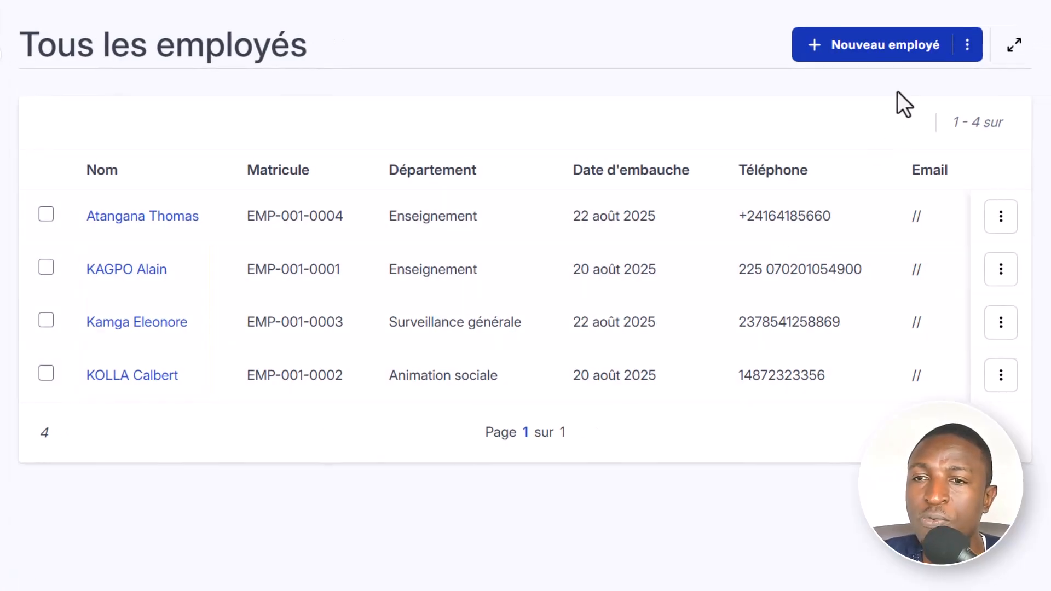
click(880, 48)
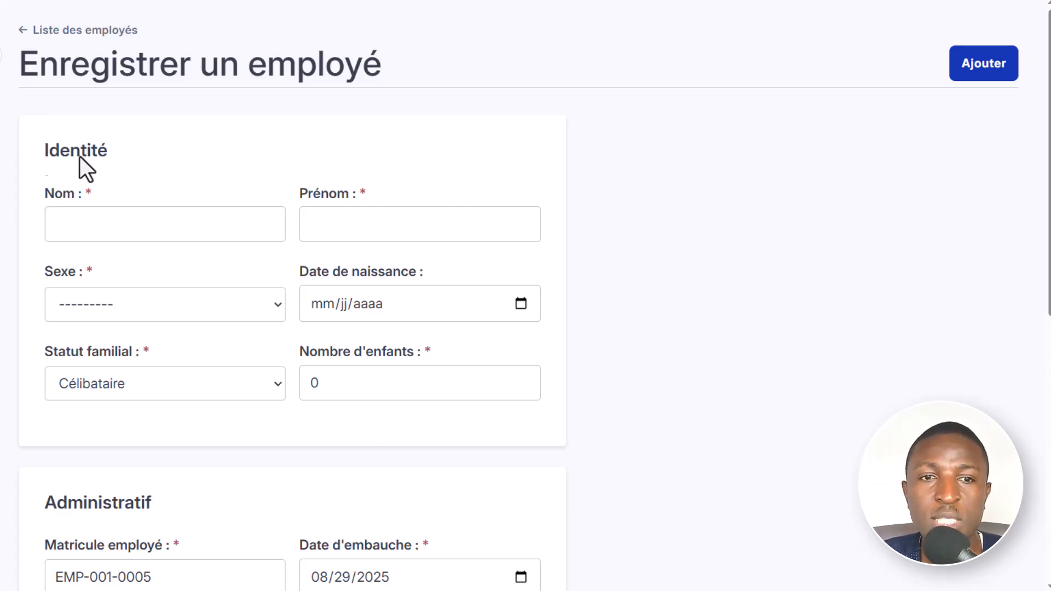
scroll(306, 454, down, 7)
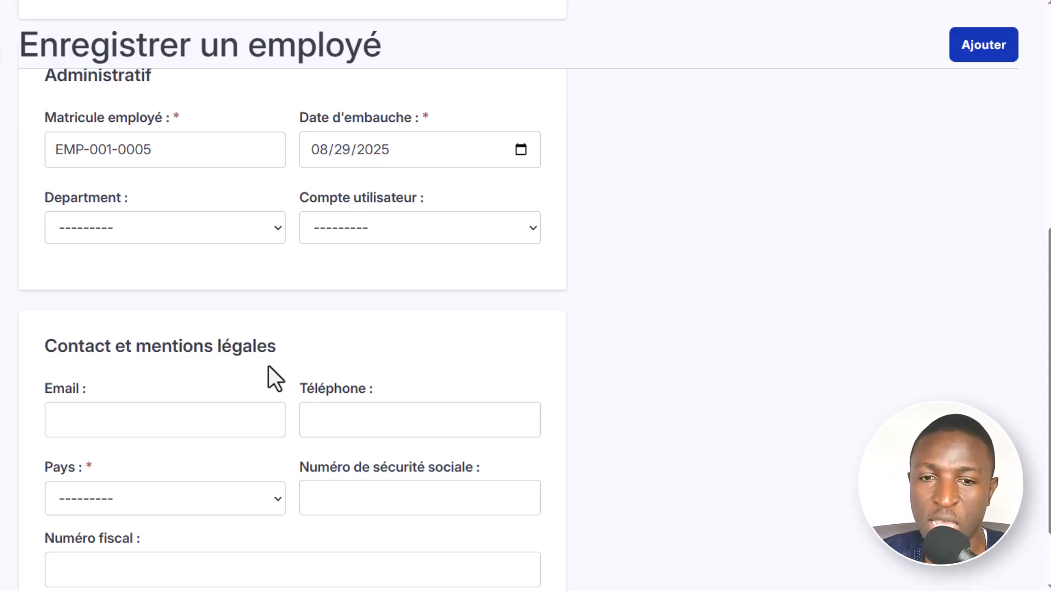
scroll(684, 408, up, 7)
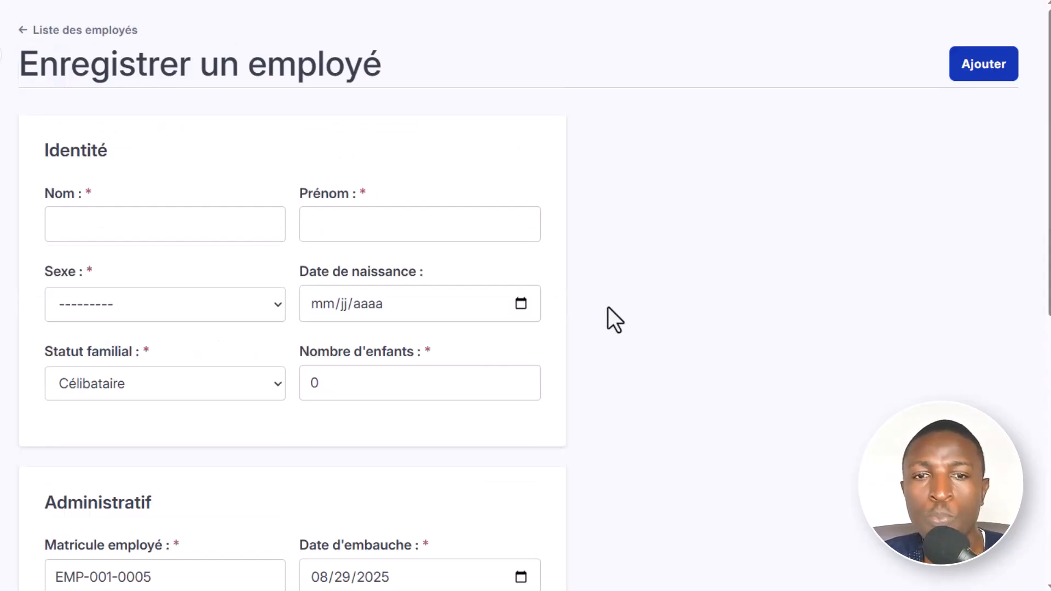
- Examine the last name, first name, sex and date of birth fields in the Identité section
click(147, 225)
click(353, 233)
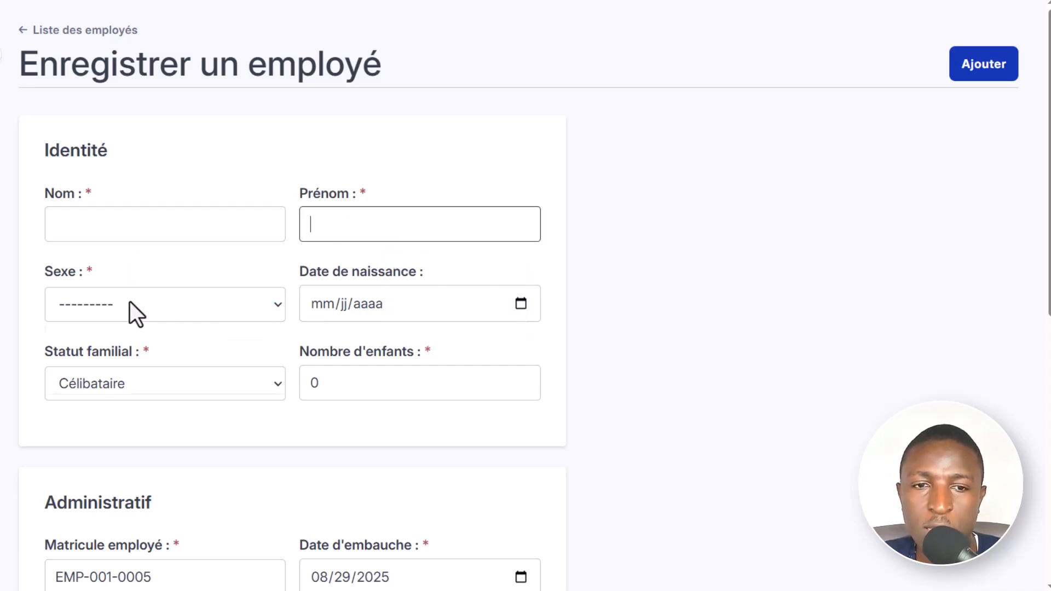
click(130, 302)
click(359, 304)
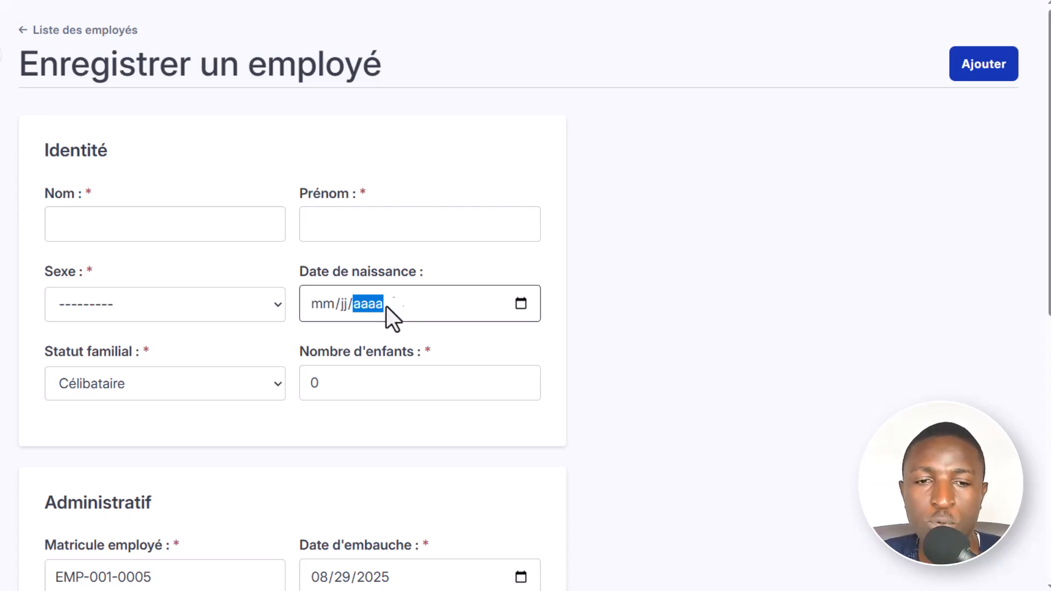
- Examine the family status choices and the number of children field in the Identité section
scroll(158, 384, down, 2)
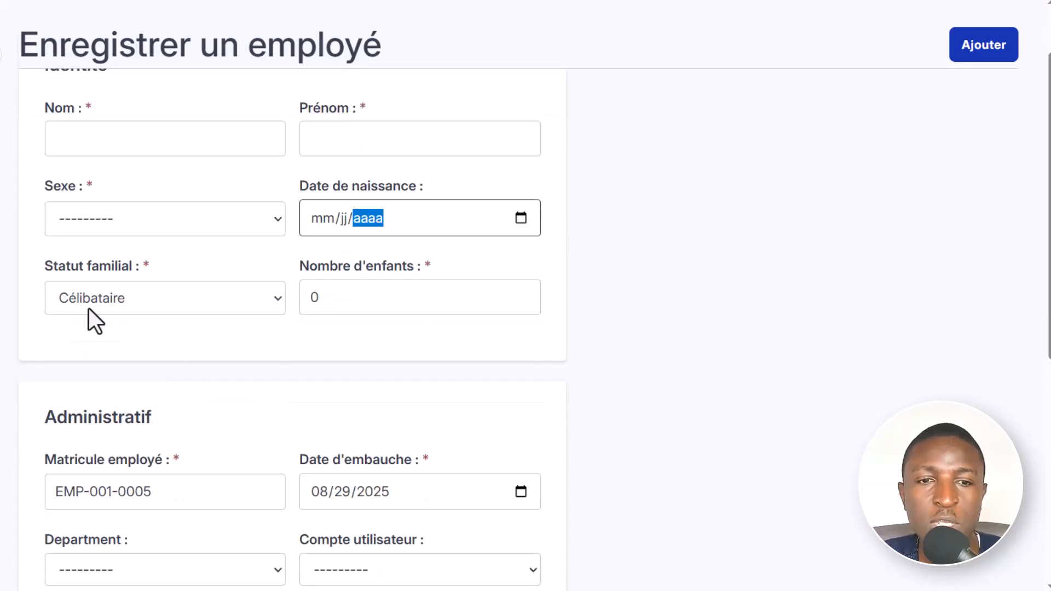
click(165, 302)
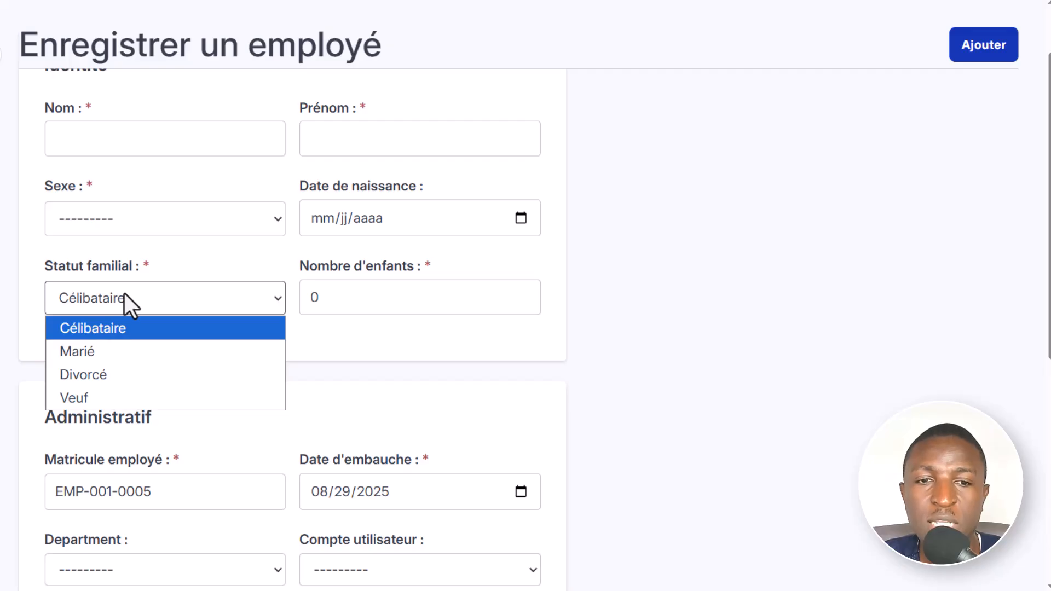
click(161, 295)
click(161, 294)
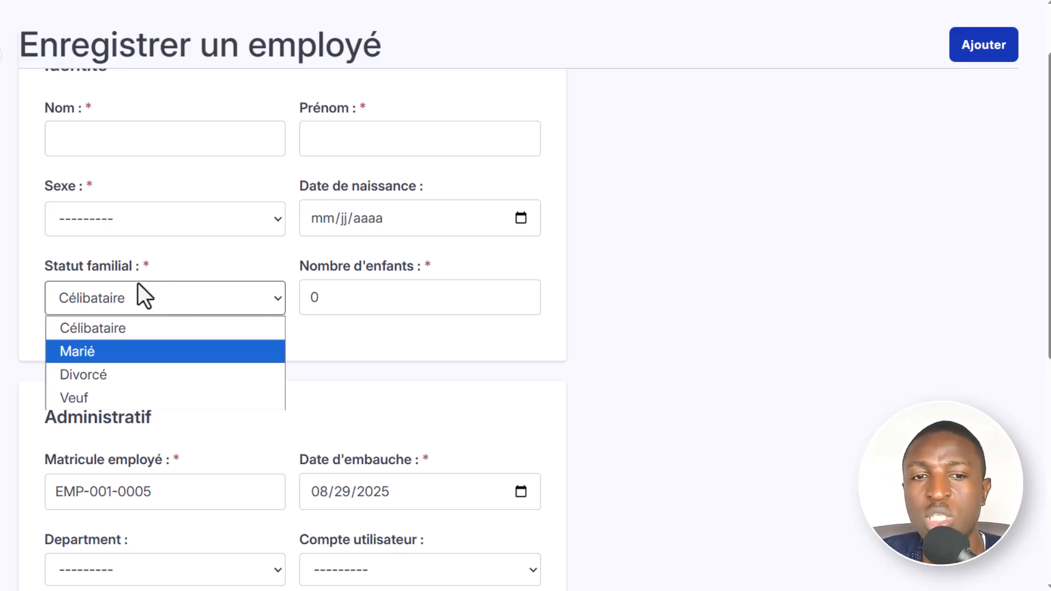
click(167, 286)
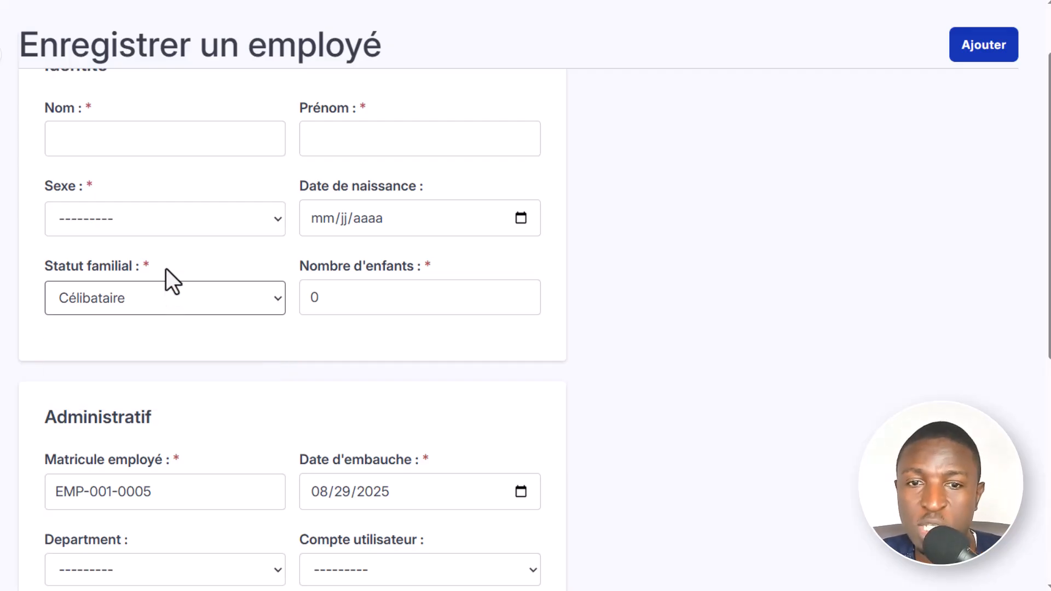
click(382, 297)
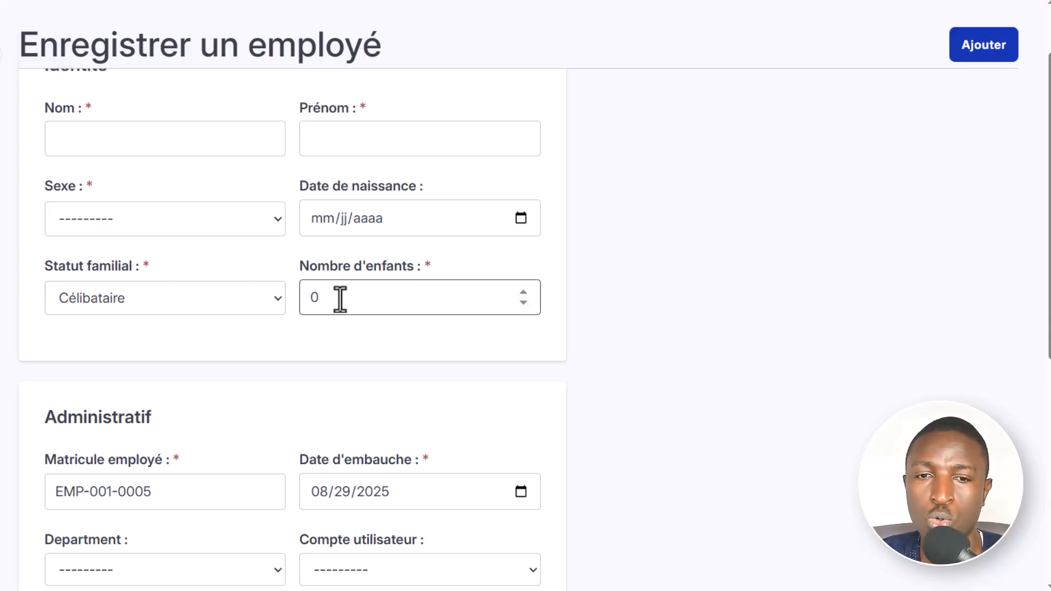
double_click(380, 302)
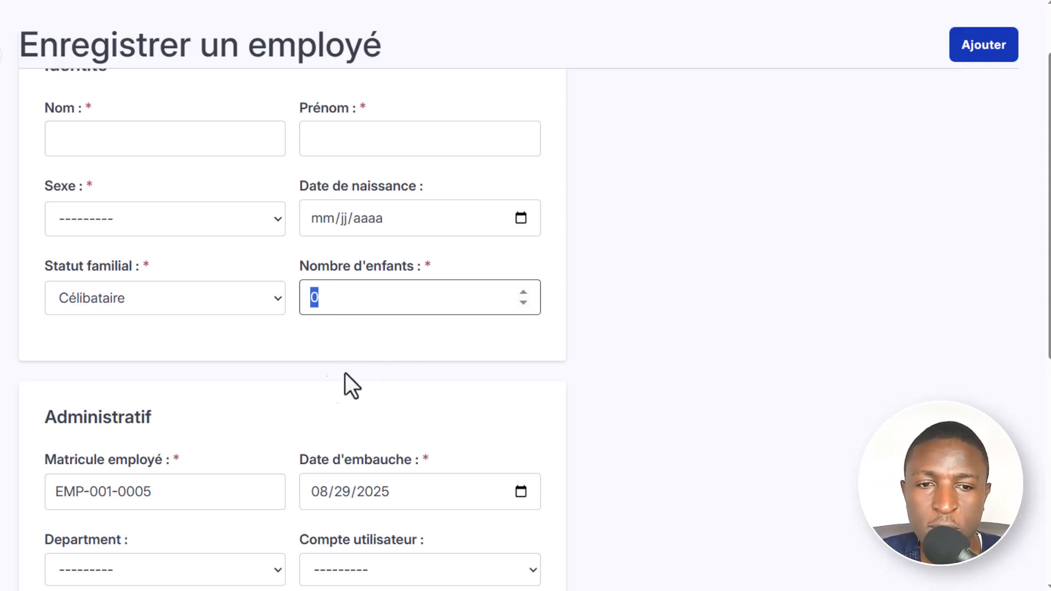
- Examine the employee number and hire date fields in the Administratif section
scroll(285, 383, down, 5)
scroll(239, 345, up, 1)
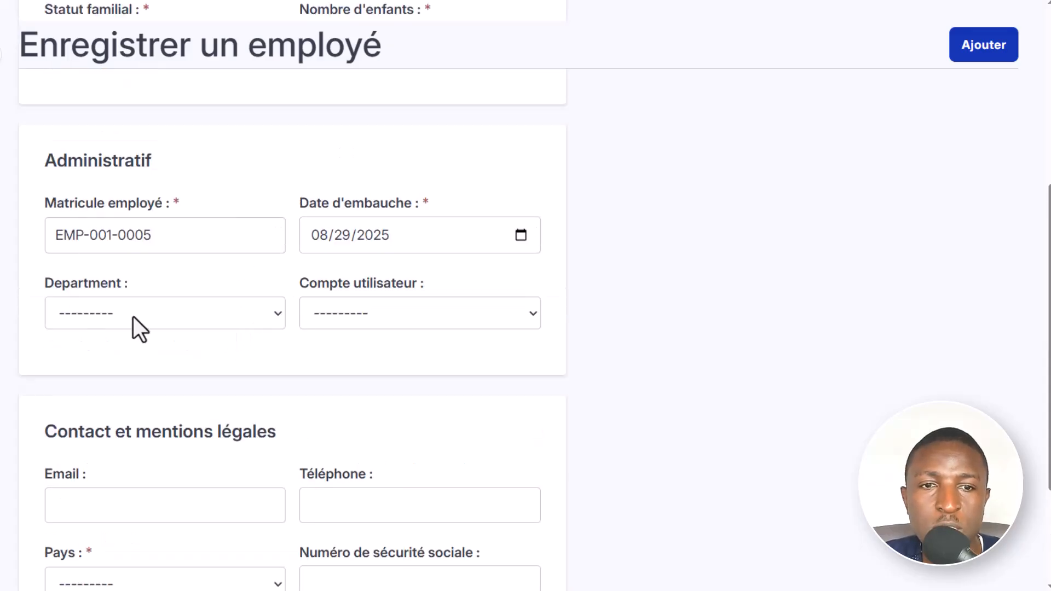
click(185, 236)
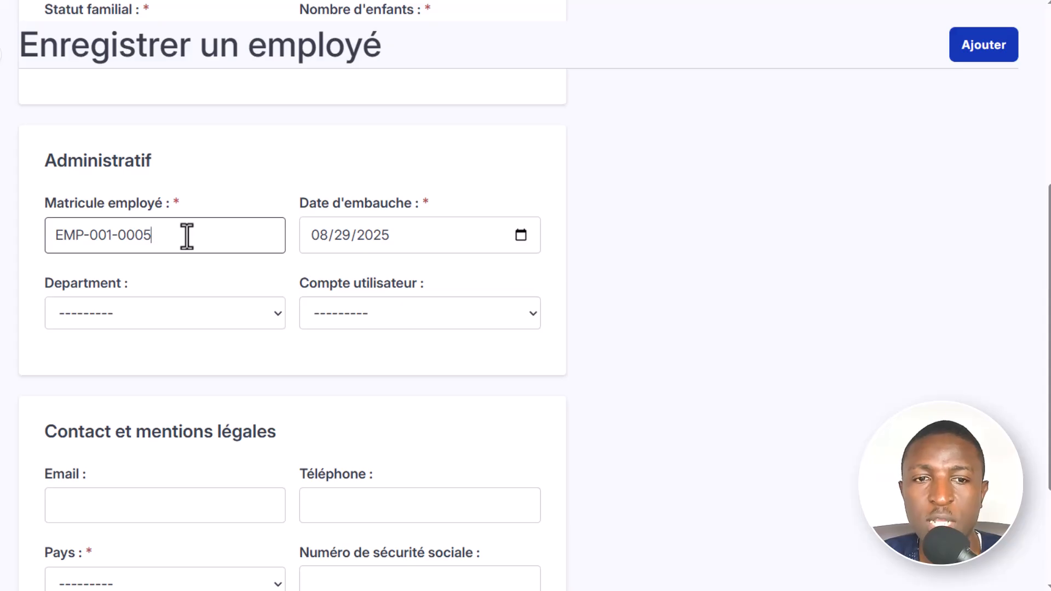
drag(187, 237, 52, 233)
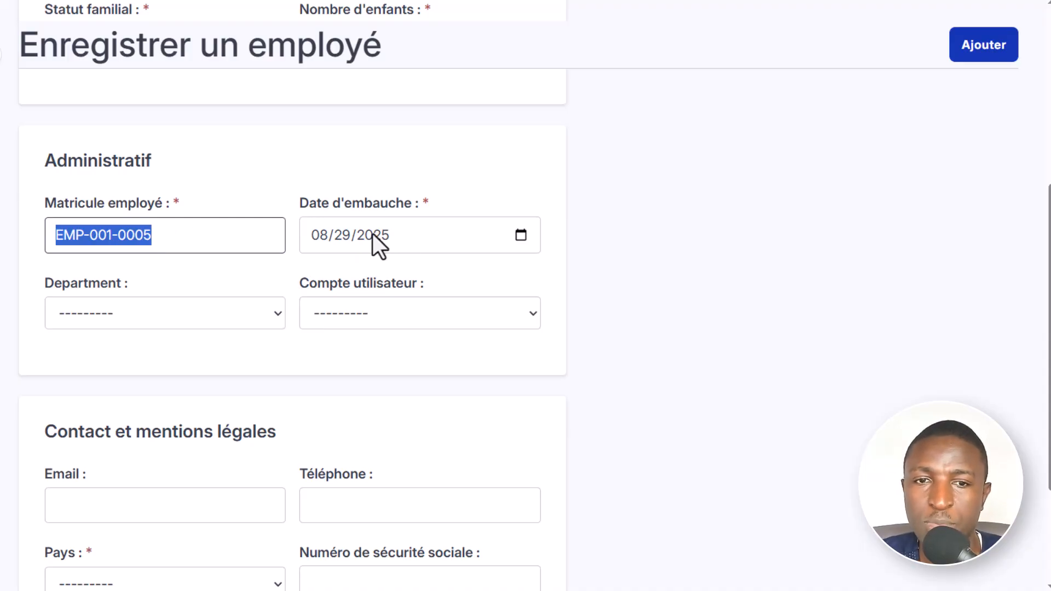
click(317, 235)
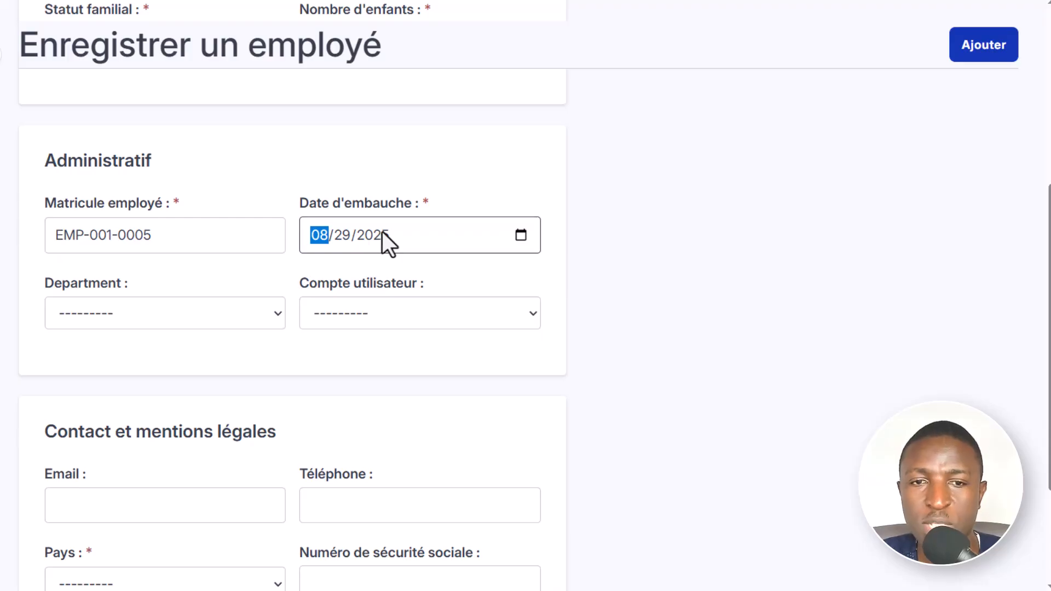
- Review the available choices for the employee's department and linked user account without selecting any
click(186, 316)
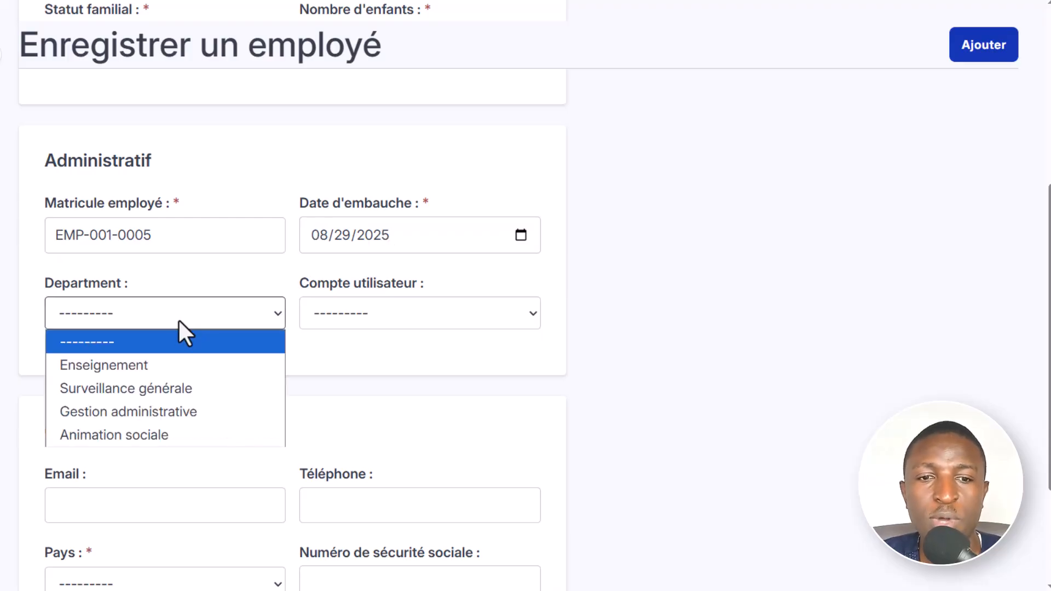
click(409, 308)
click(410, 308)
click(409, 309)
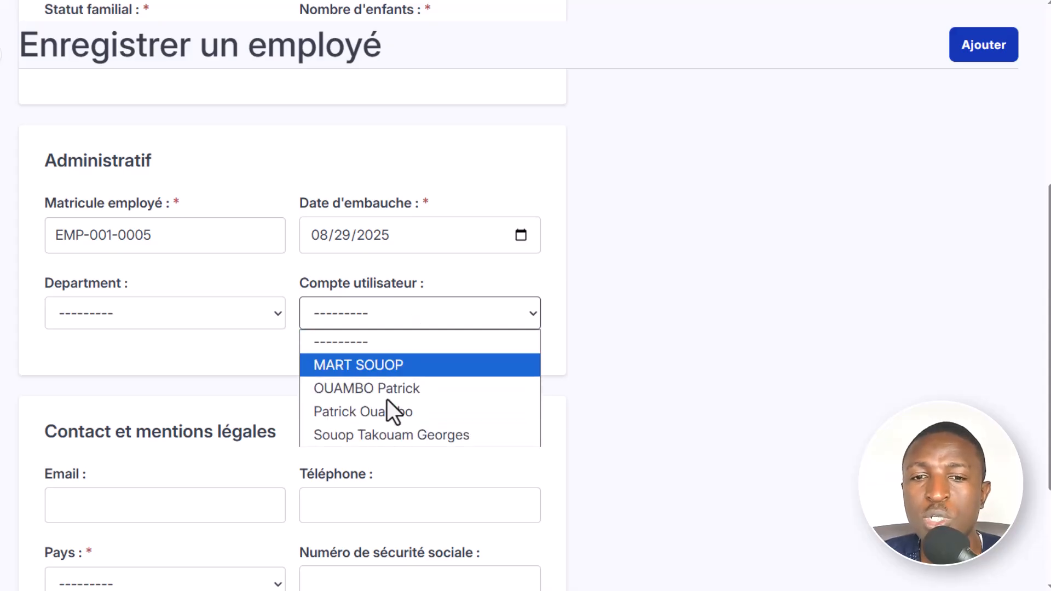
click(402, 304)
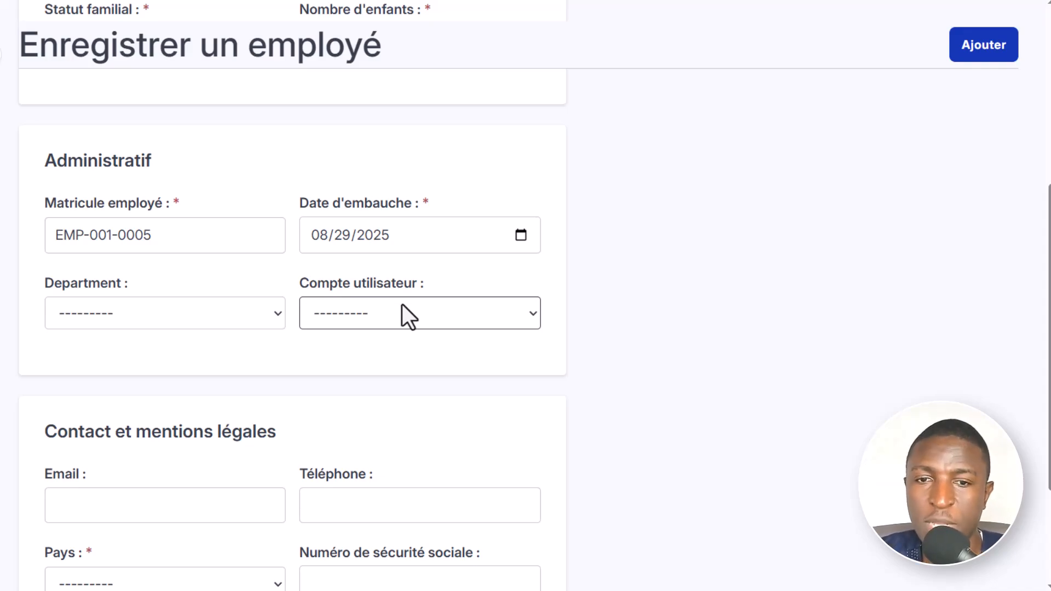
- Examine the phone and social security number fields in the Contact et mentions légales section
scroll(685, 433, down, 3)
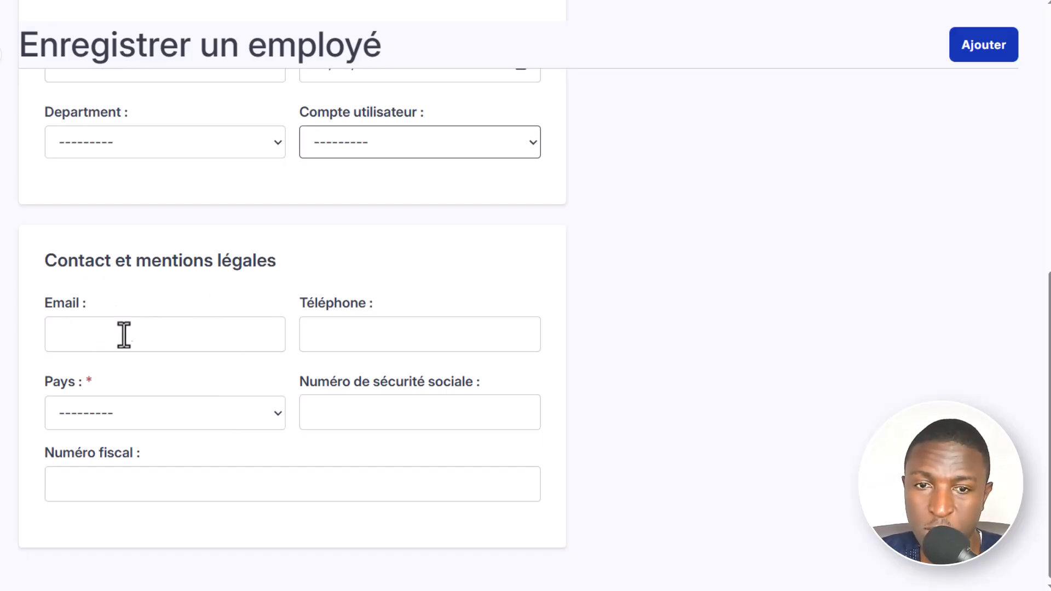
click(424, 338)
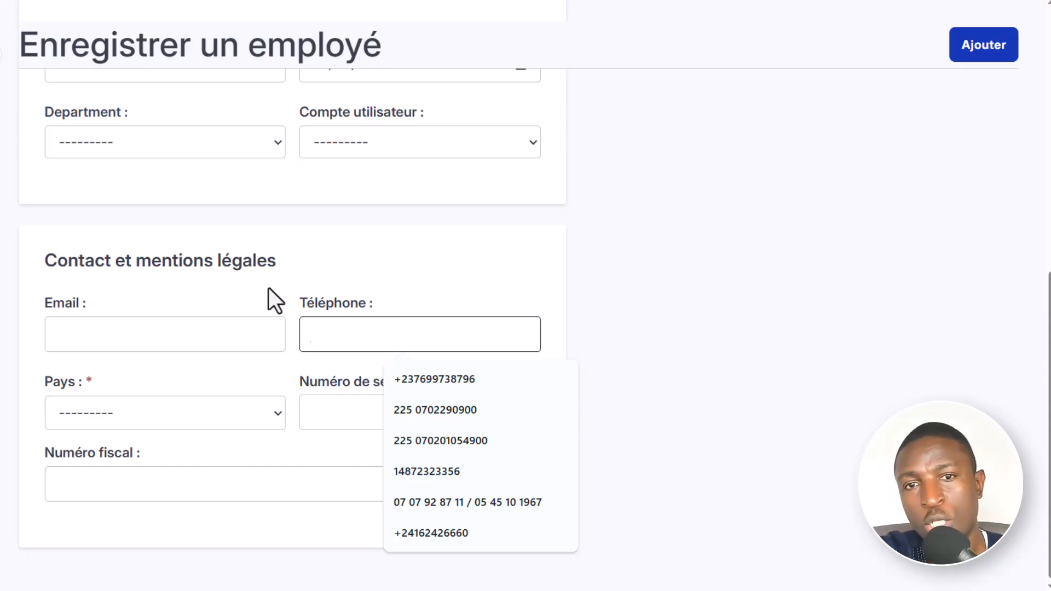
click(638, 345)
click(371, 410)
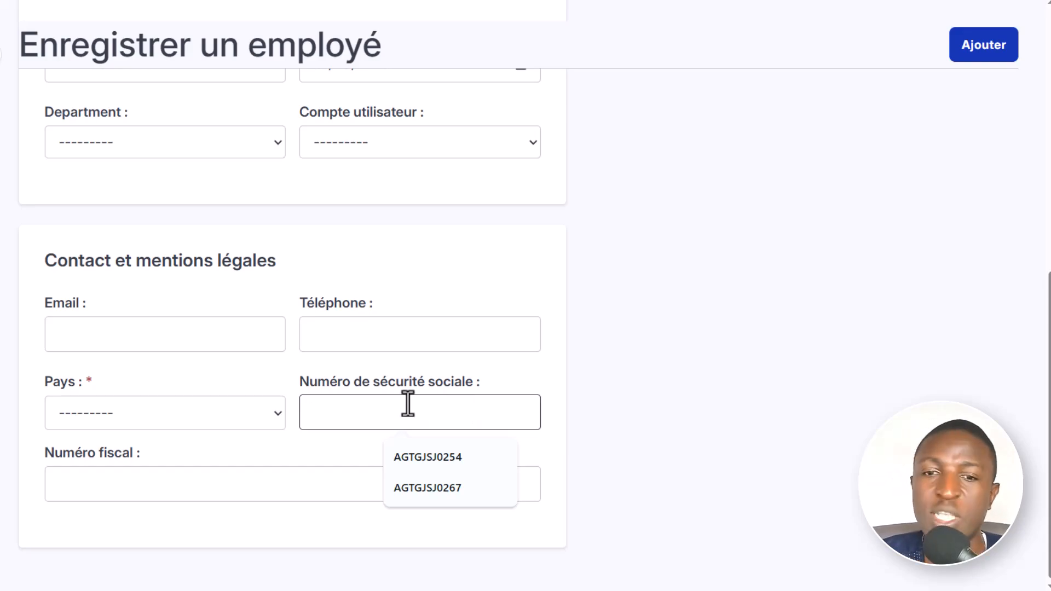
- Set the employee's country to Gabon, leave the tax number empty and try to add the employee
click(152, 419)
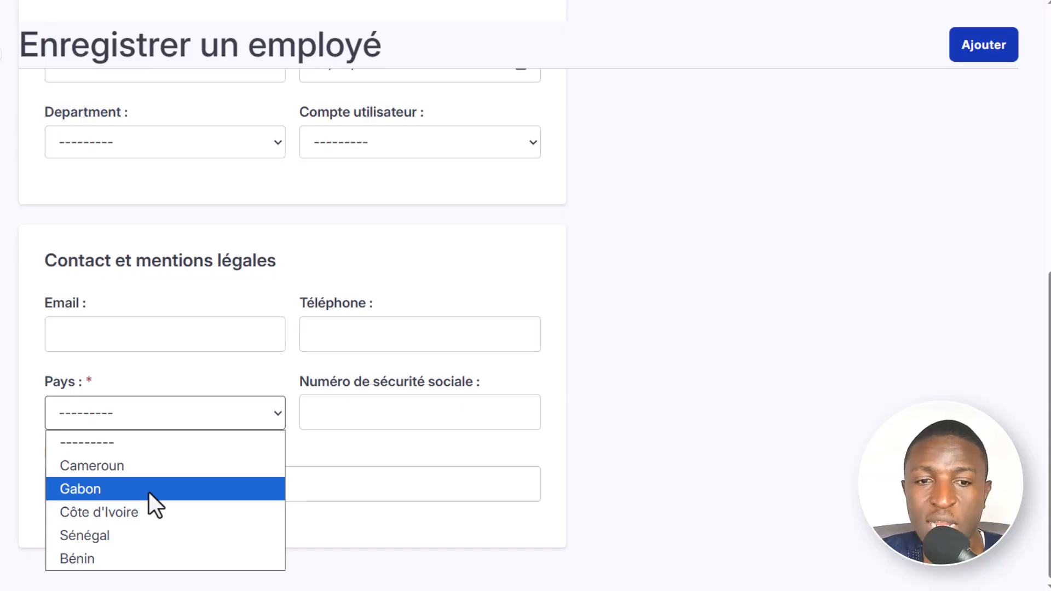
click(146, 475)
click(152, 417)
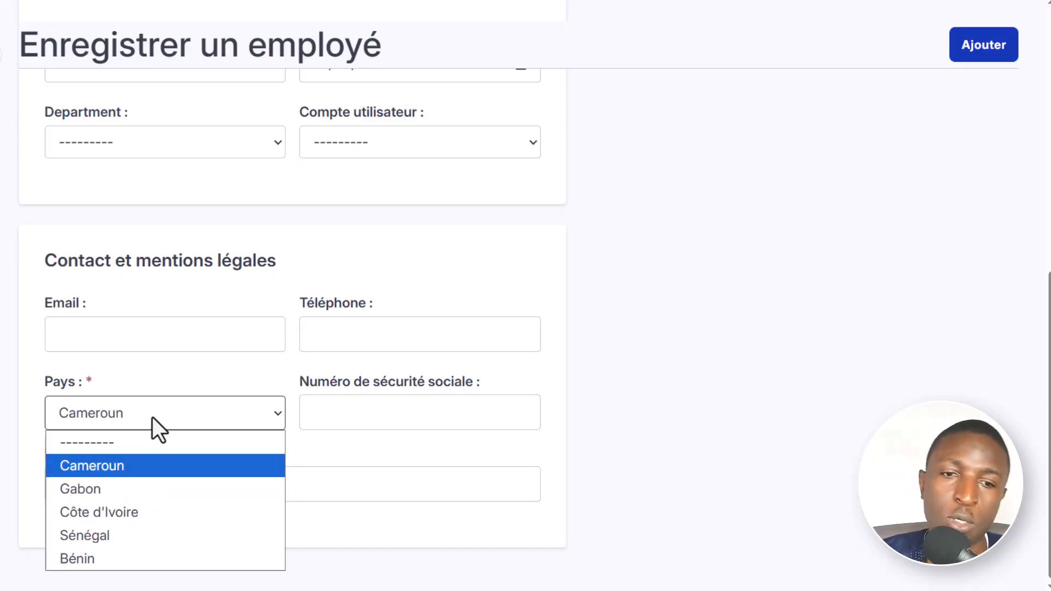
click(149, 491)
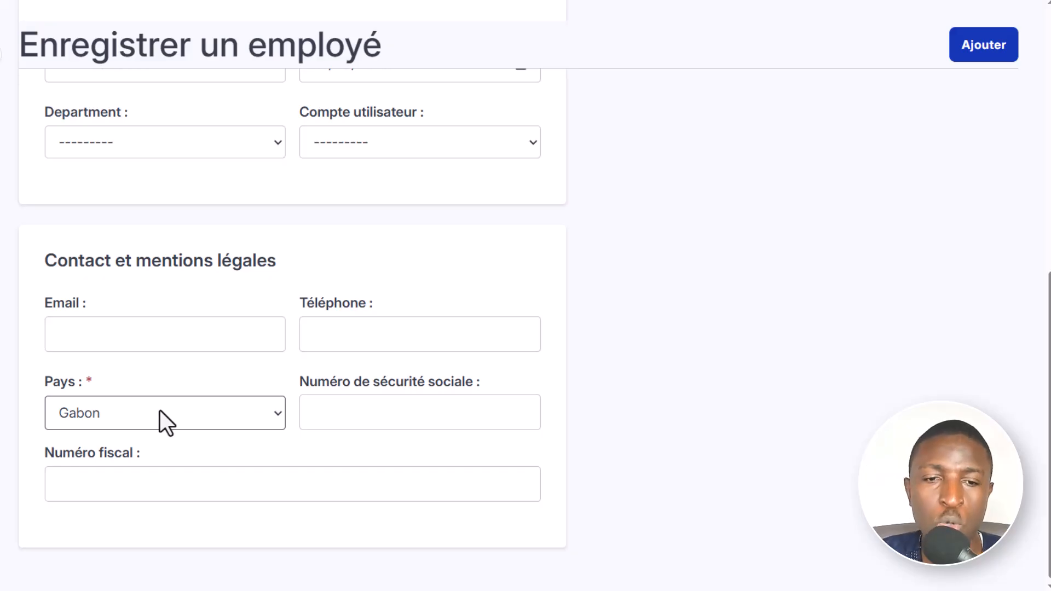
click(105, 487)
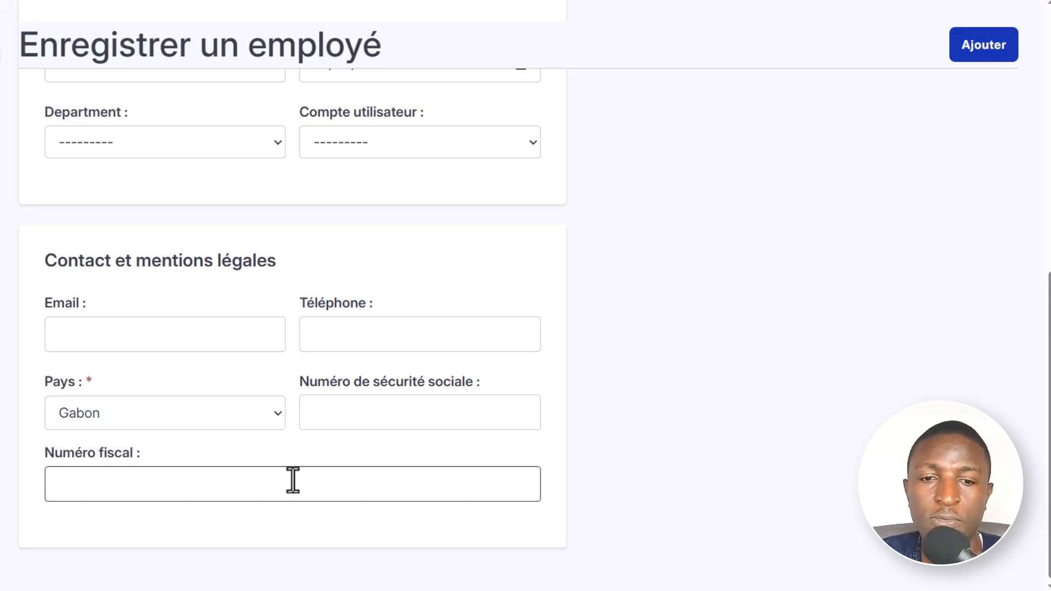
click(983, 38)
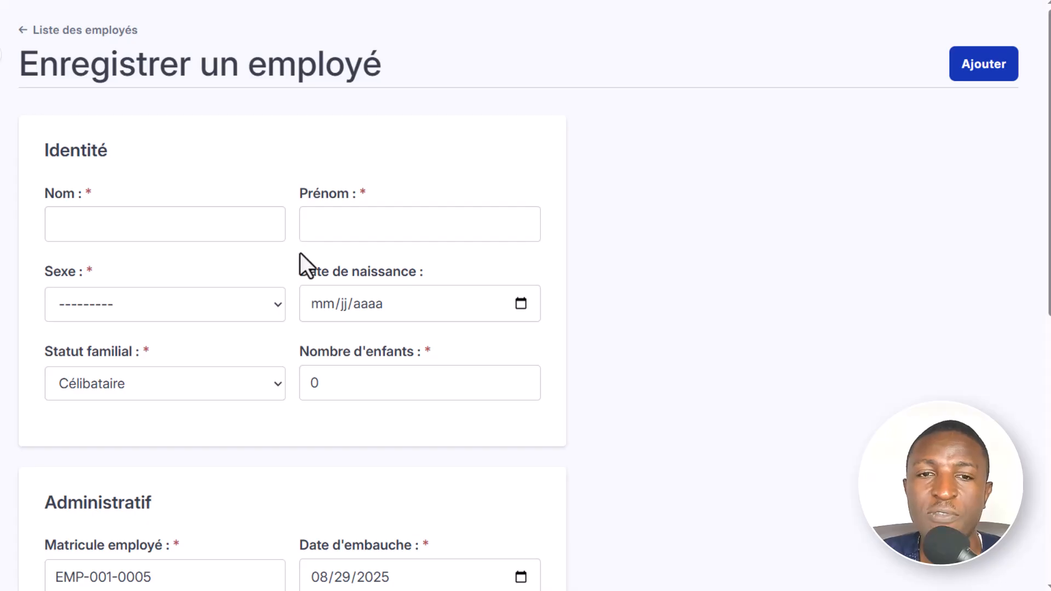
- Leave the new employee form and open the list of contracts
key(alt+Left)
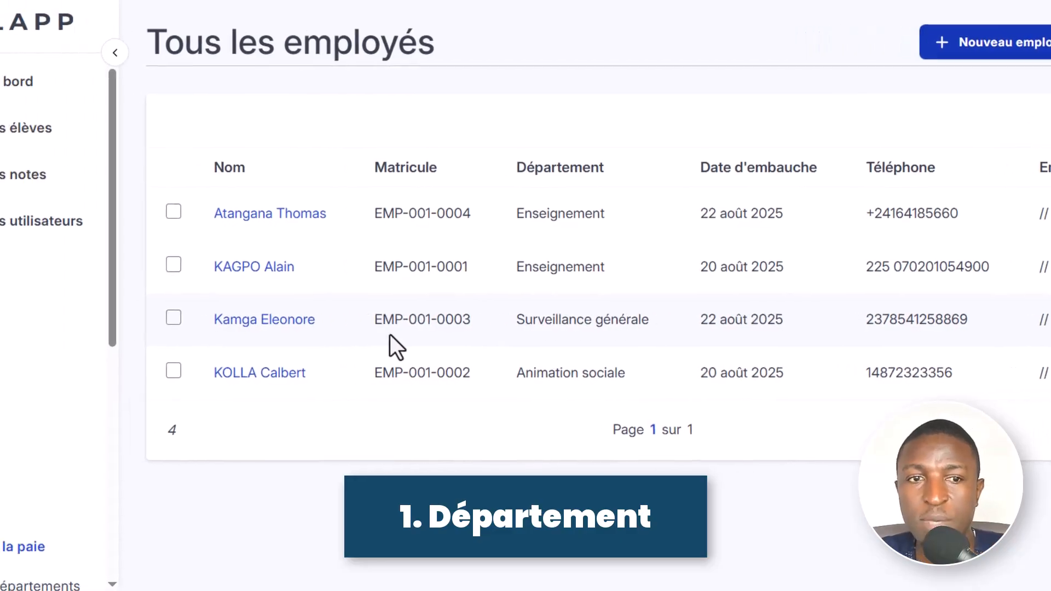
scroll(146, 460, down, 8)
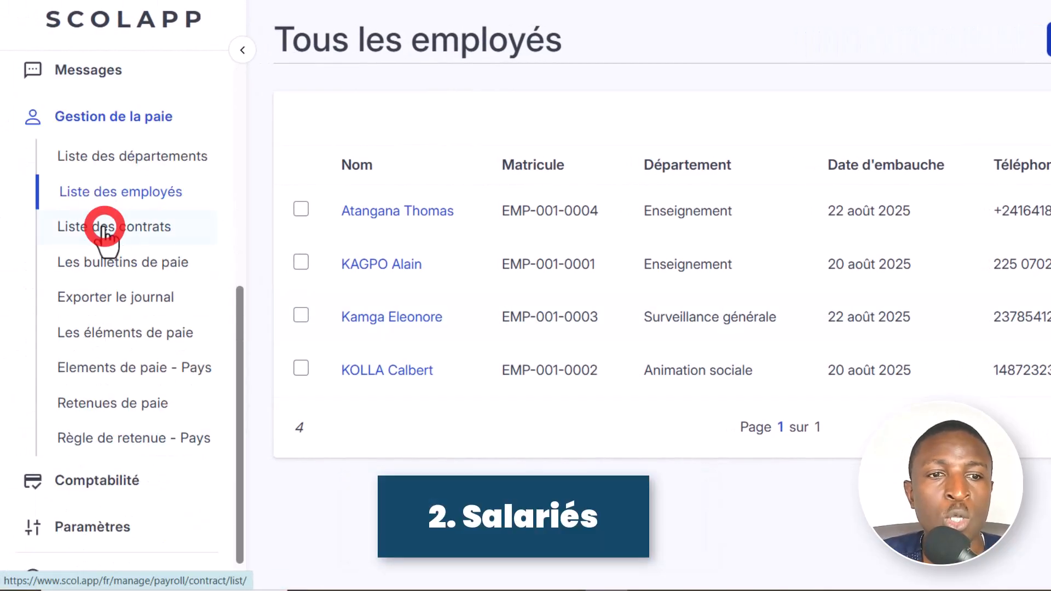
click(103, 229)
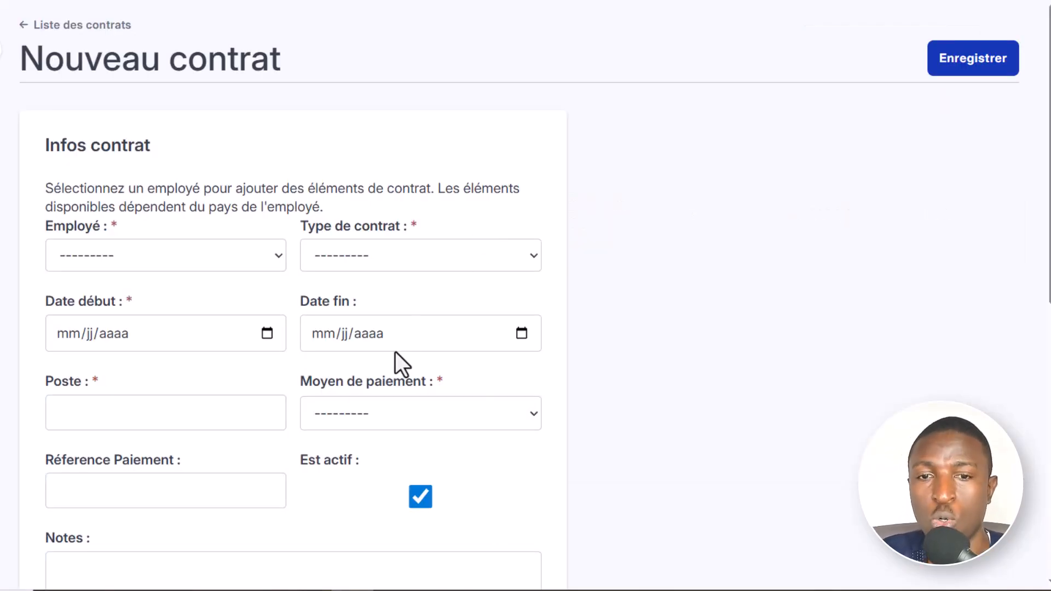
- Start a new contract and review the employees available for it without selecting any
click(169, 256)
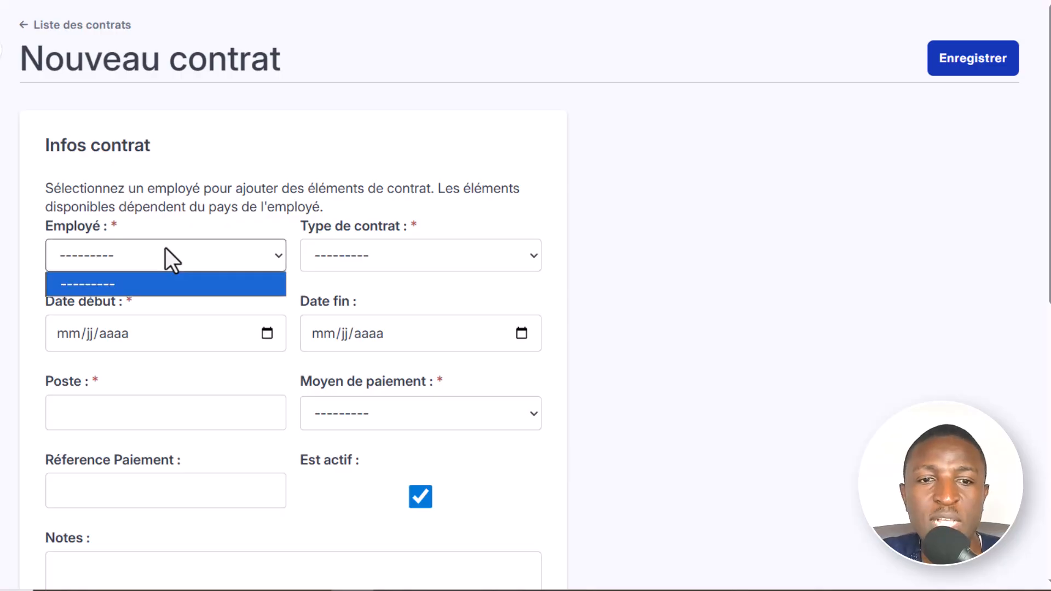
click(115, 256)
click(135, 258)
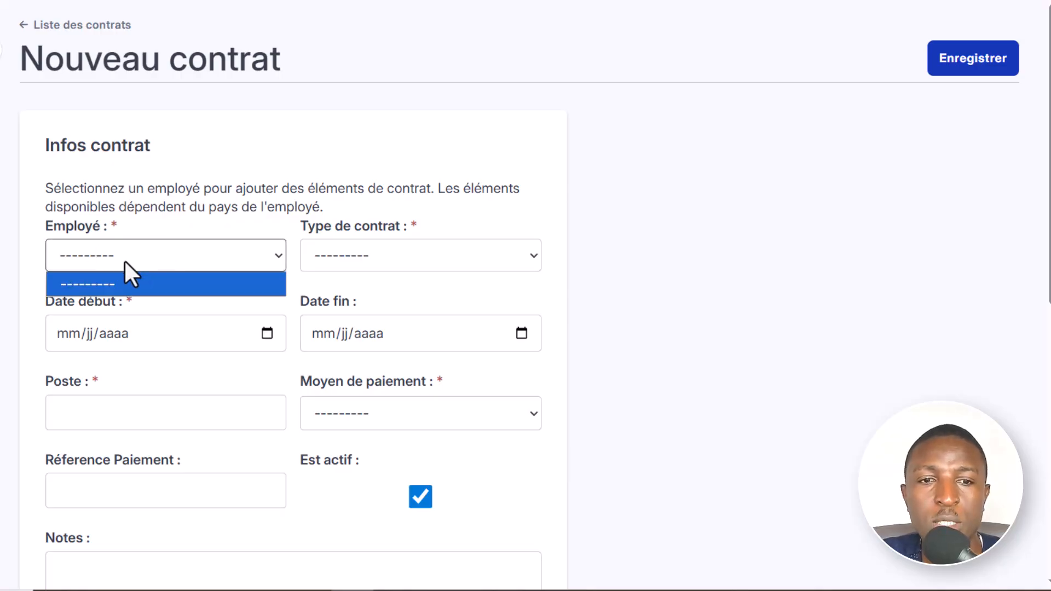
- Return to the contract list and delete the contract of the employee whose position is Secrétaire
click(27, 23)
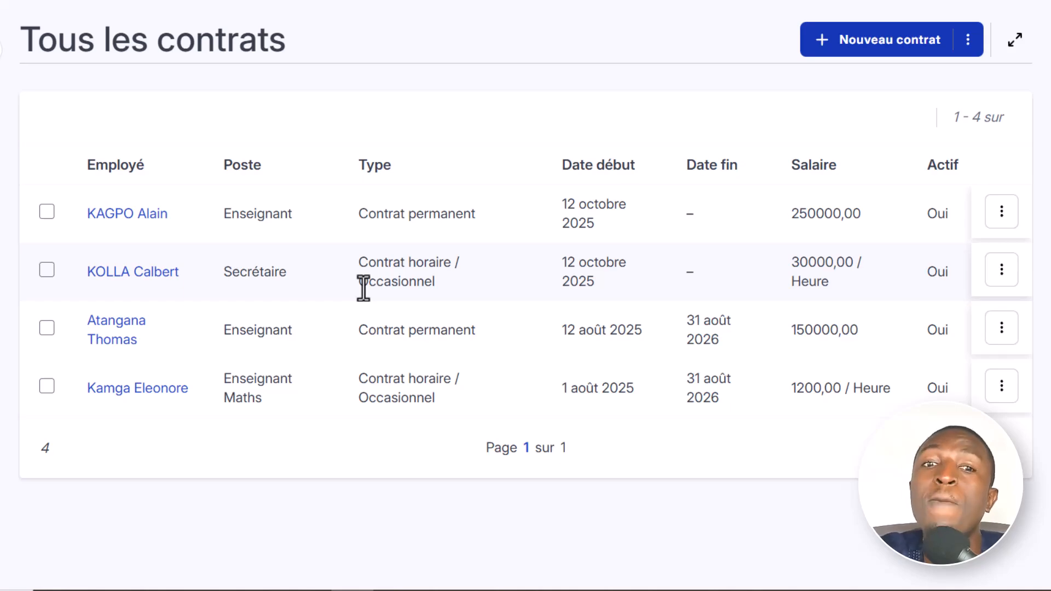
click(1001, 214)
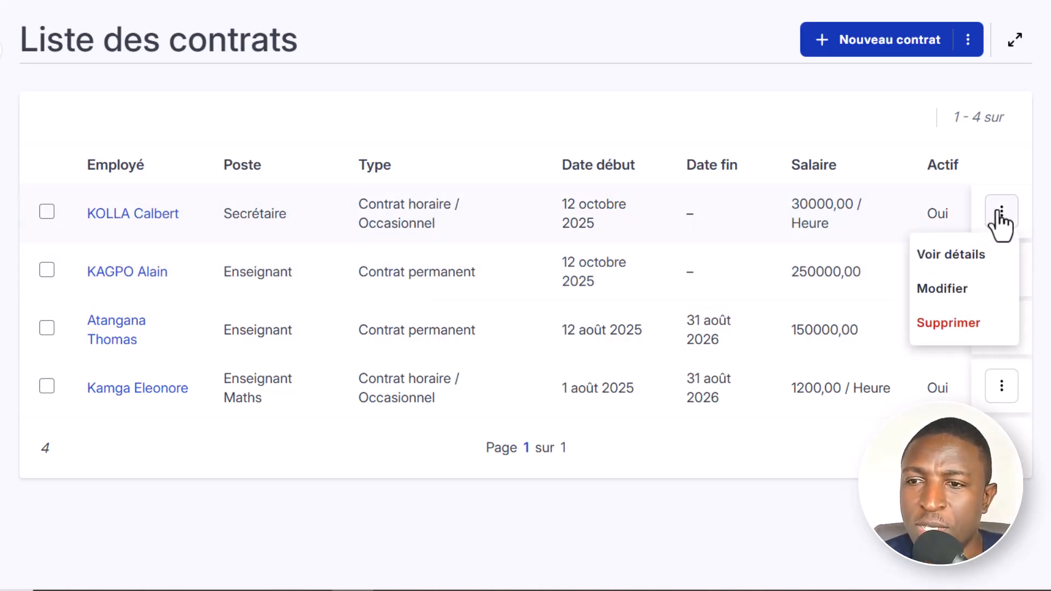
click(957, 334)
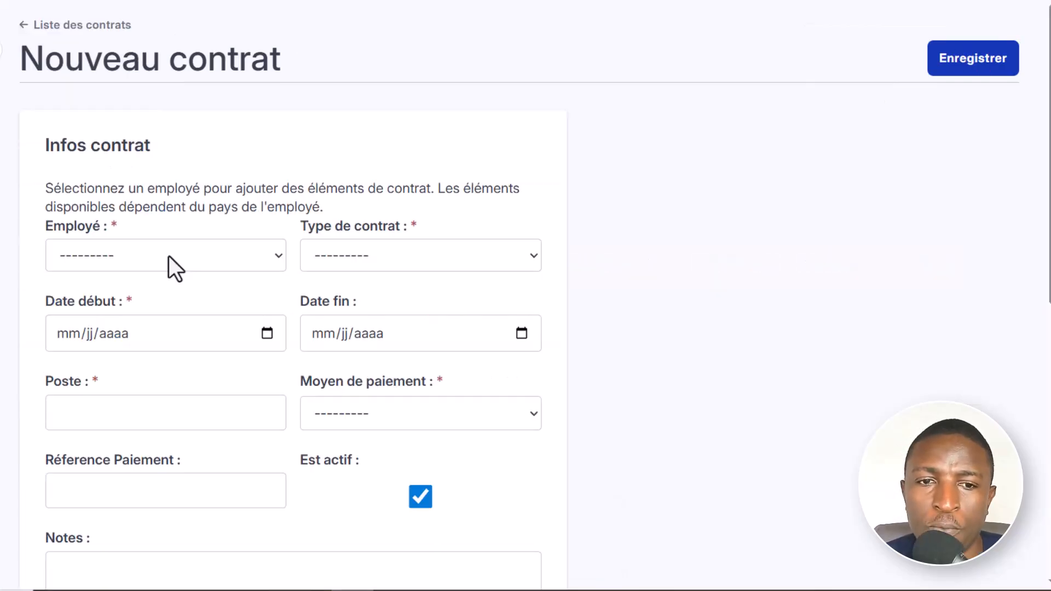
- Start a new contract and assign it to the only employee without a contract
click(169, 255)
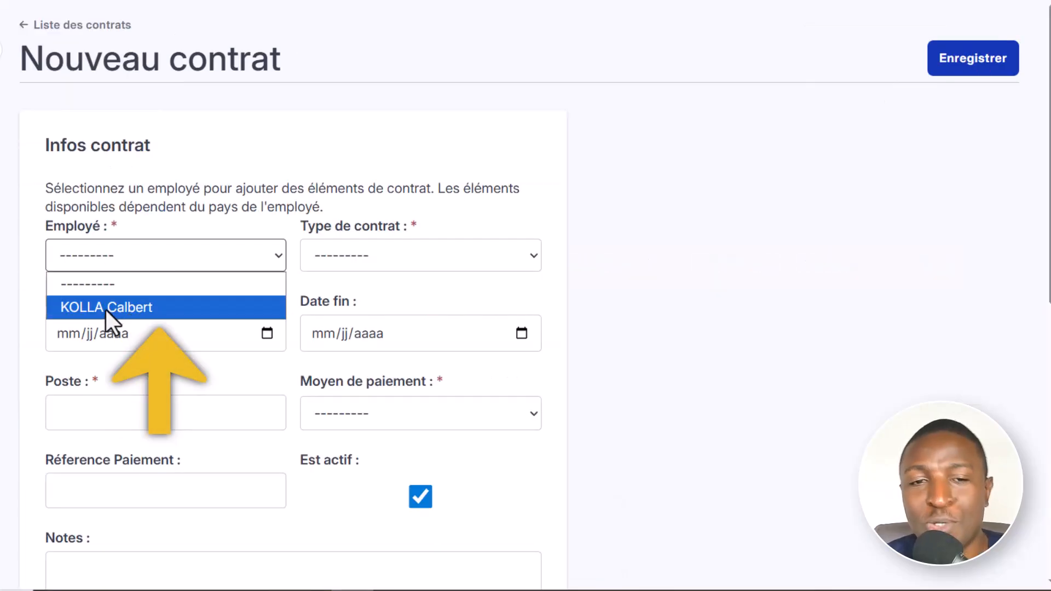
click(136, 306)
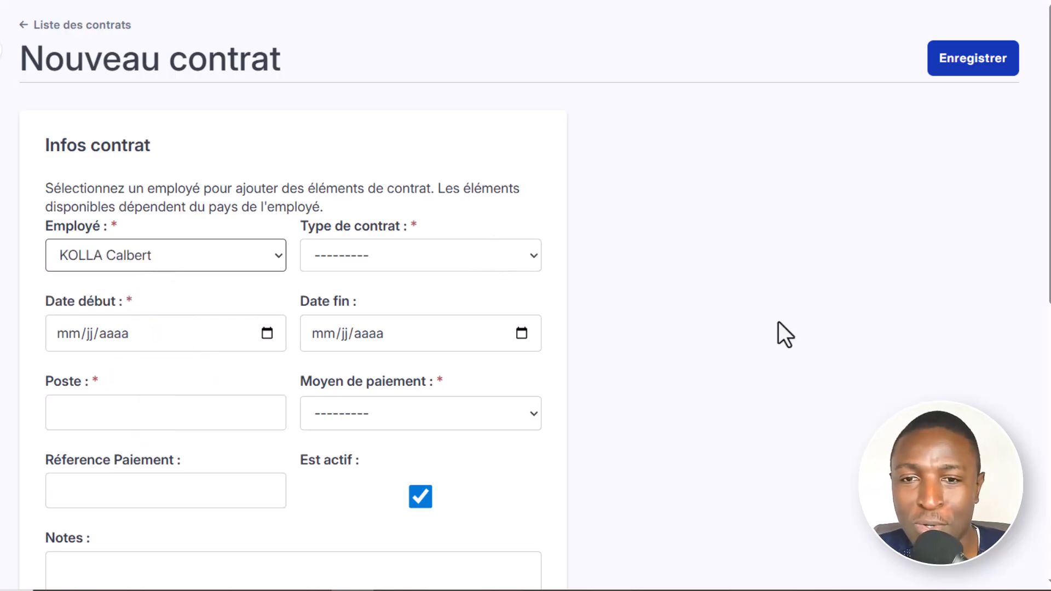
scroll(781, 321, down, 3)
scroll(667, 317, up, 2)
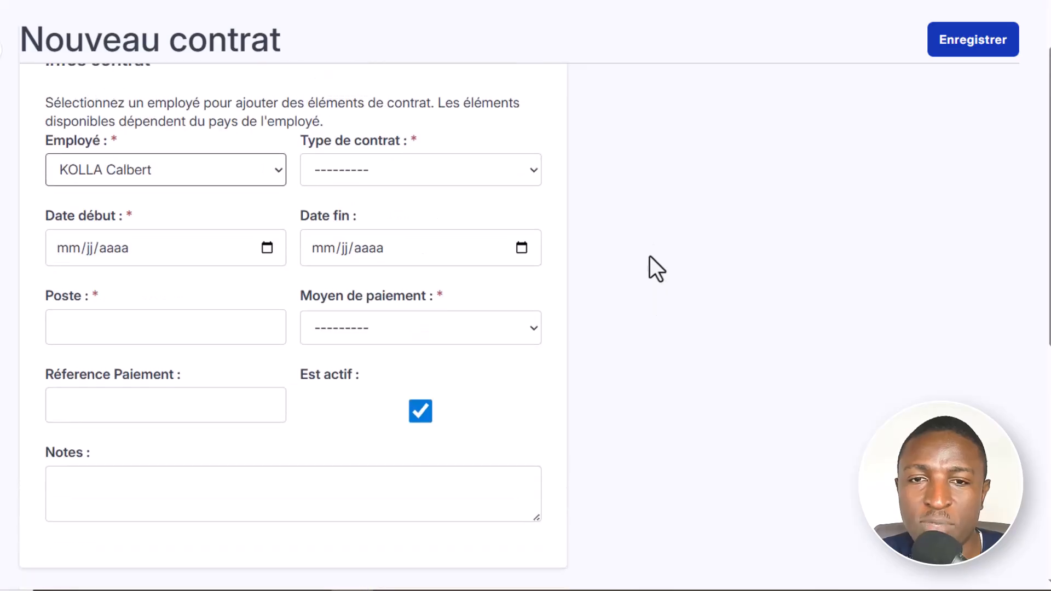
- Try the contract types Contrat à durée déterminée, Contrat horaire / Occasionnel and Stage on the new contract
click(457, 172)
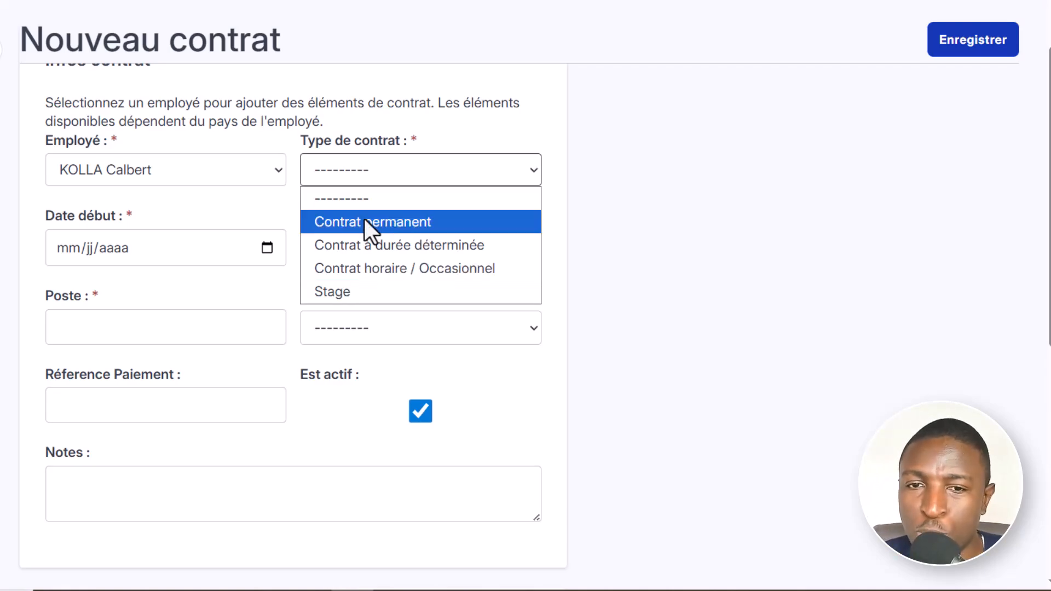
click(399, 242)
click(415, 175)
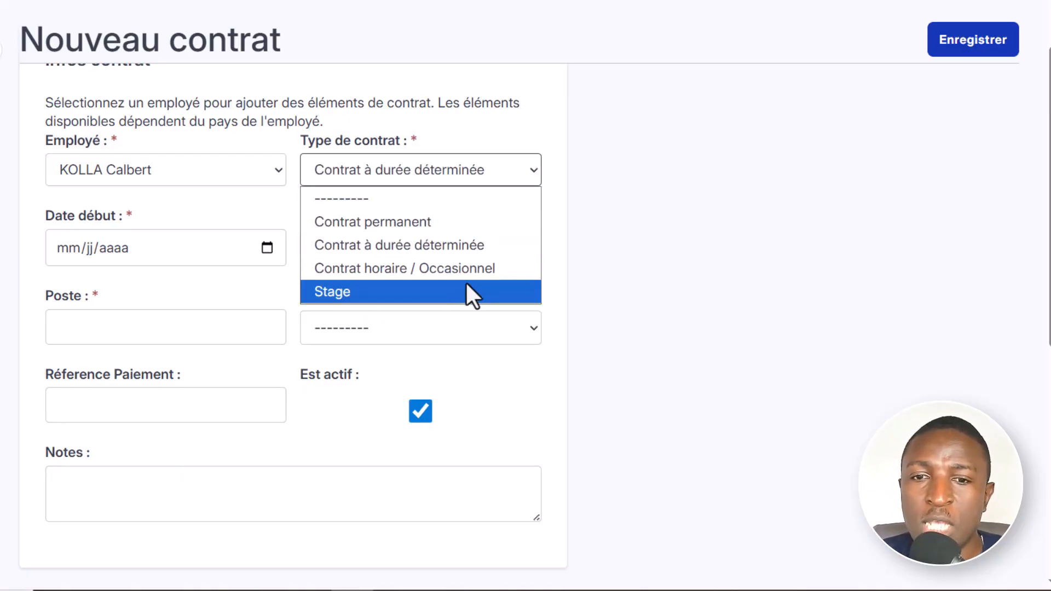
click(402, 269)
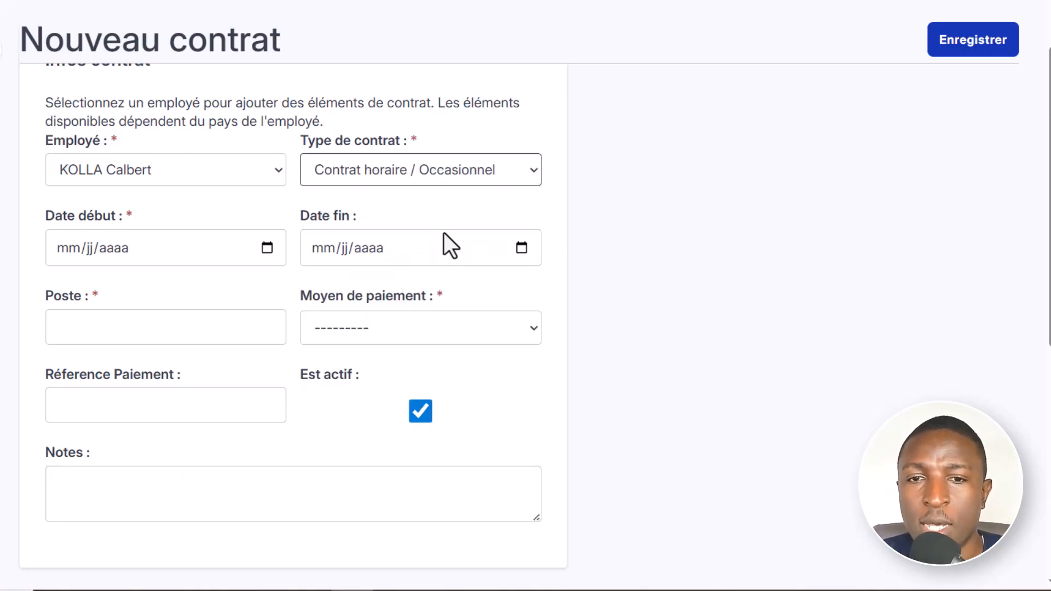
click(405, 175)
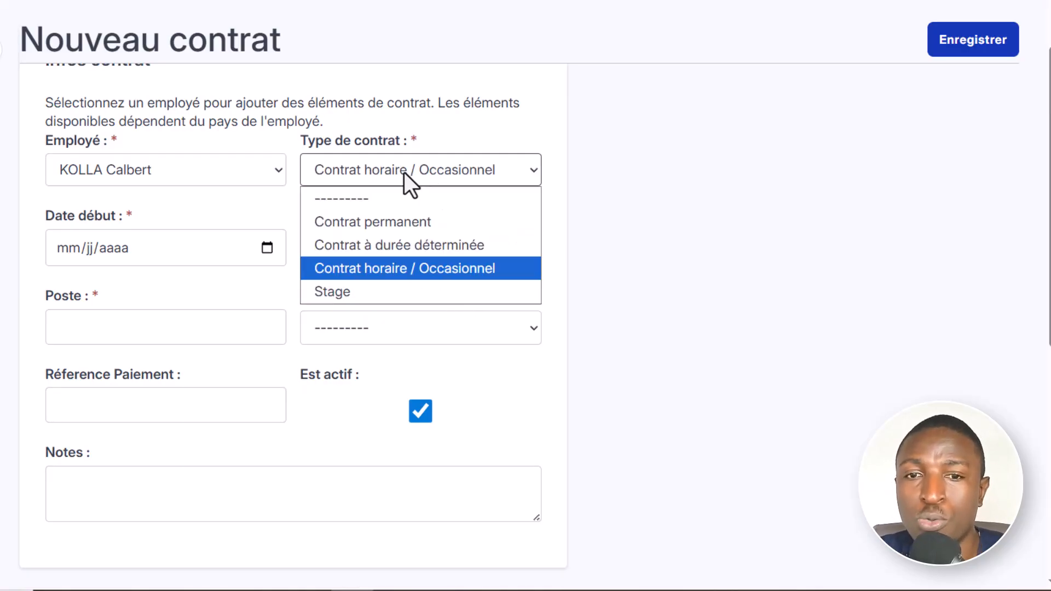
click(370, 292)
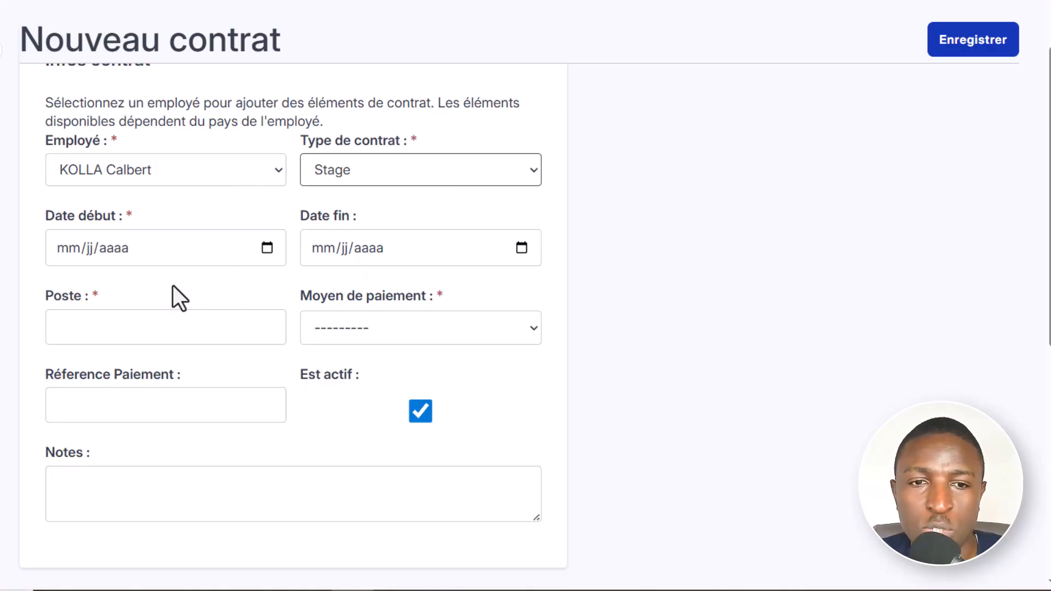
- Examine the start date, payment method choices and position field of the new contract without filling them in
click(158, 247)
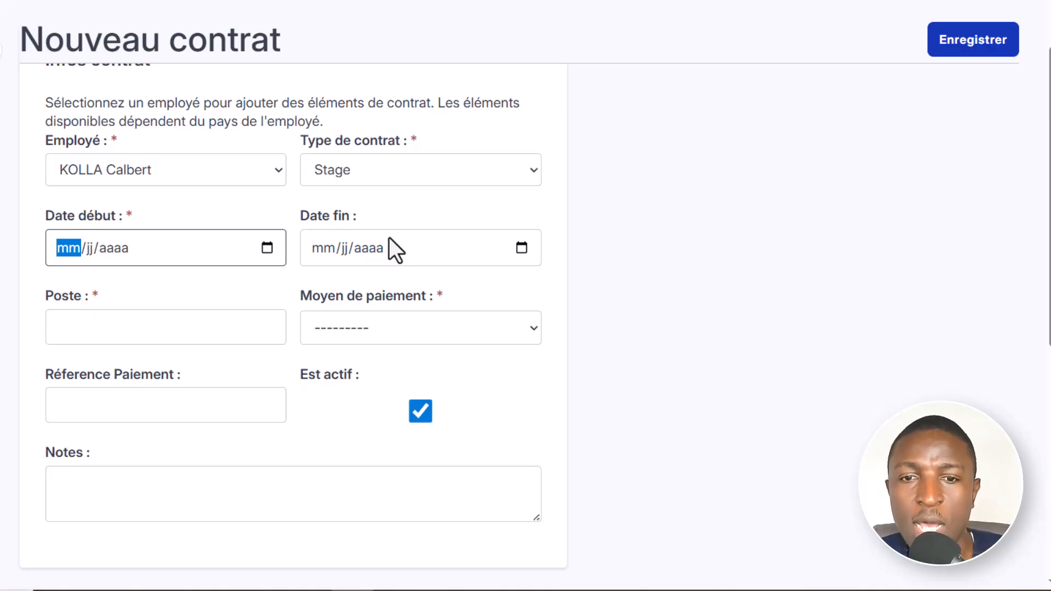
click(470, 332)
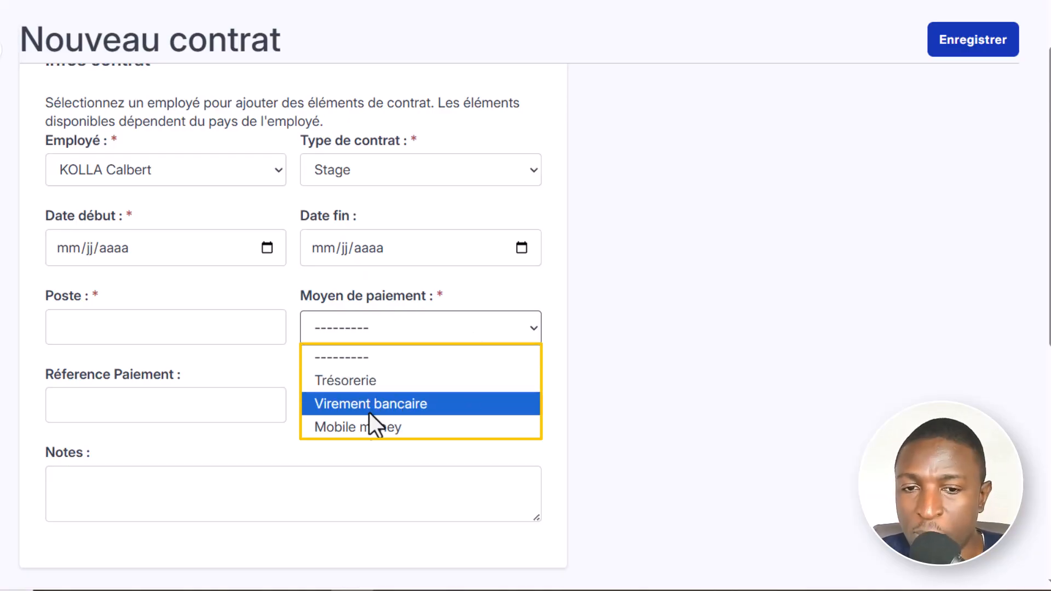
click(134, 329)
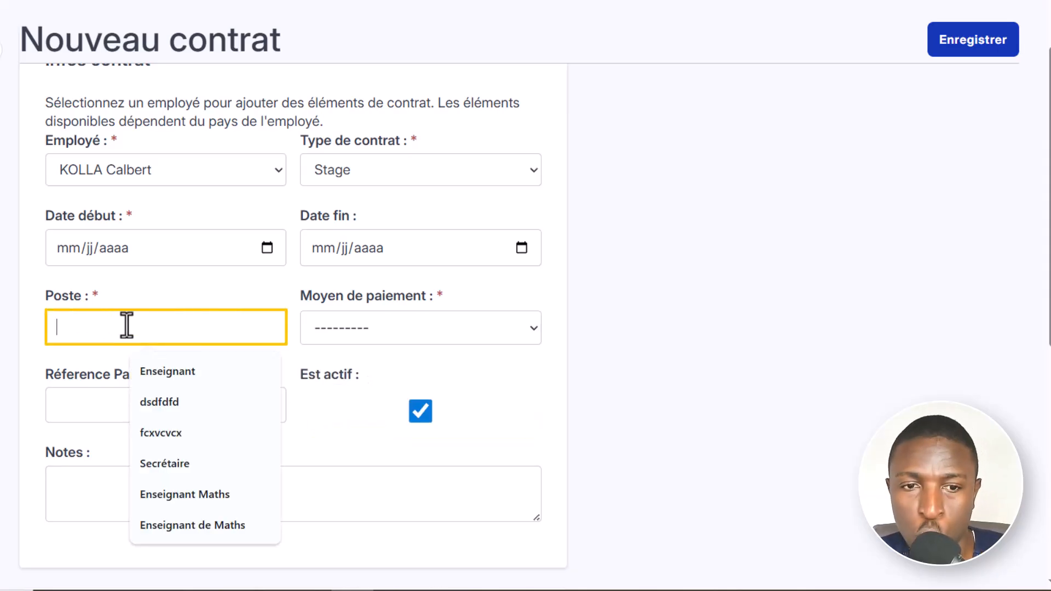
click(164, 314)
- Examine the payment reference and notes fields and mark the new contract as inactive
click(82, 405)
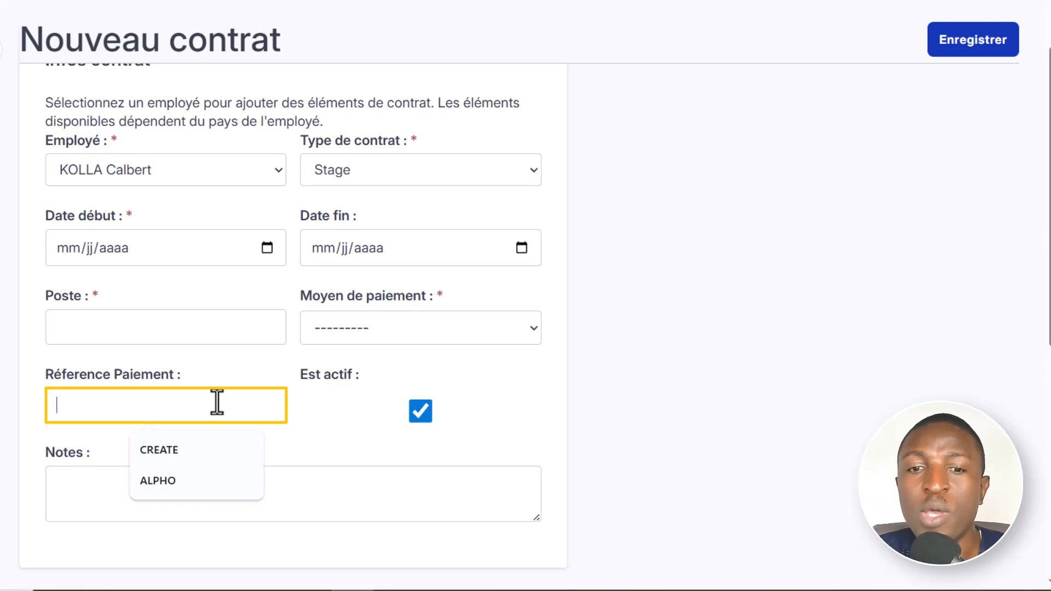
click(421, 411)
click(132, 477)
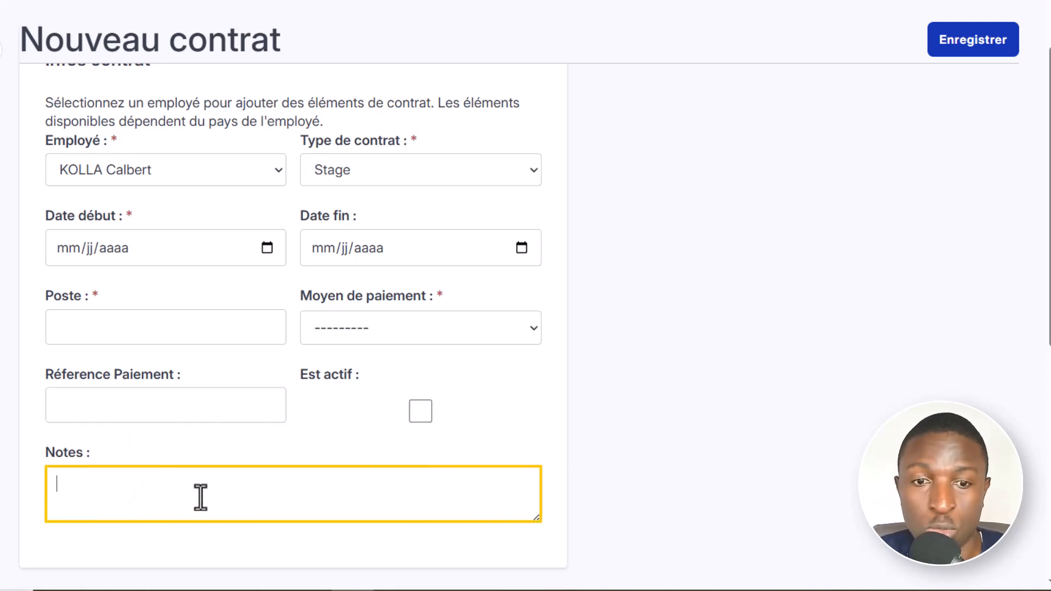
- Examine the hourly contract option and the salary amount field in the Salaire section
scroll(519, 411, down, 5)
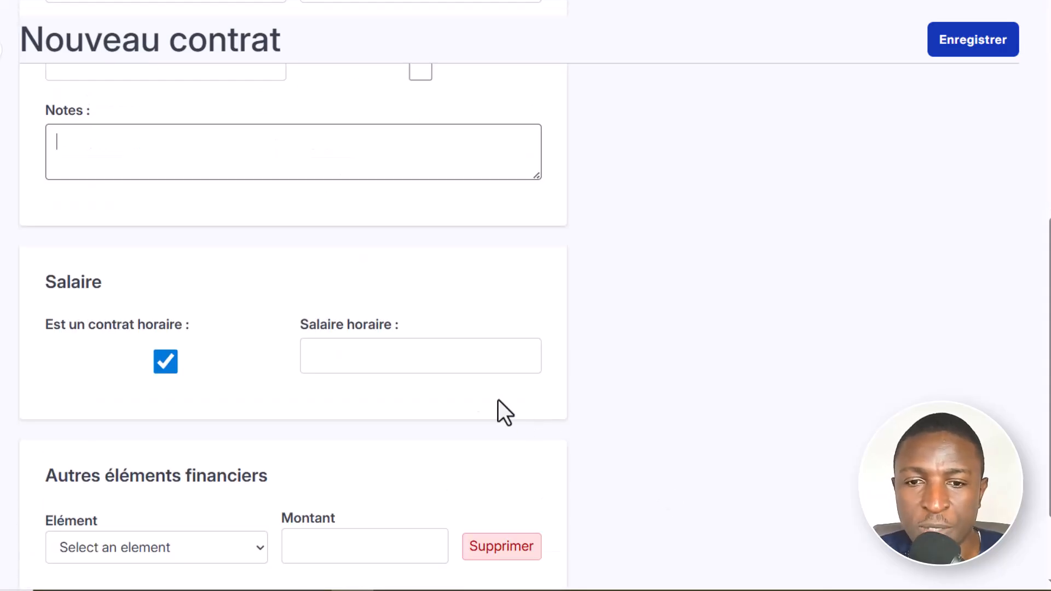
click(300, 353)
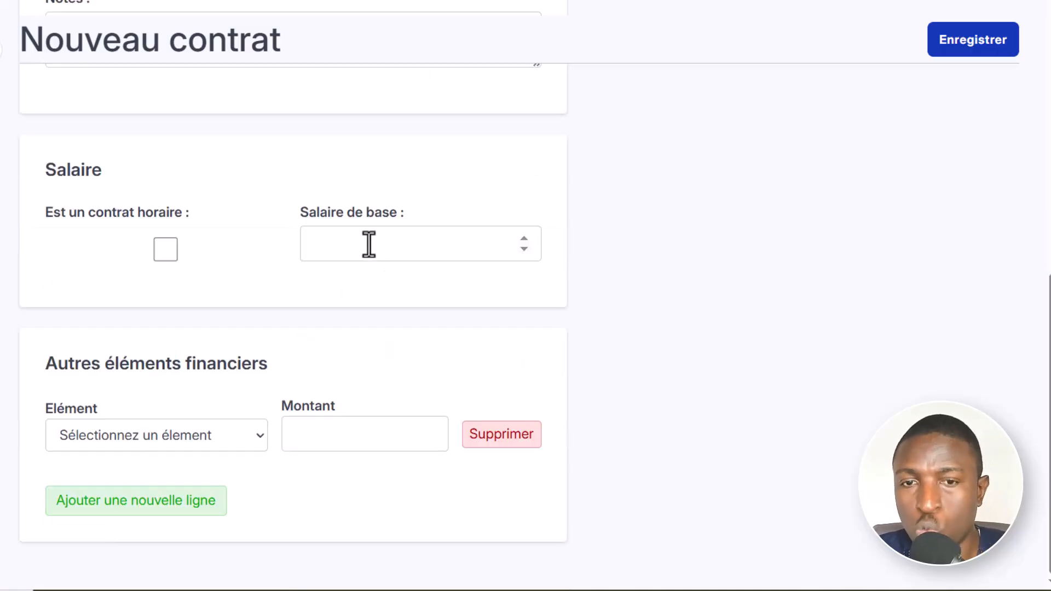
click(369, 244)
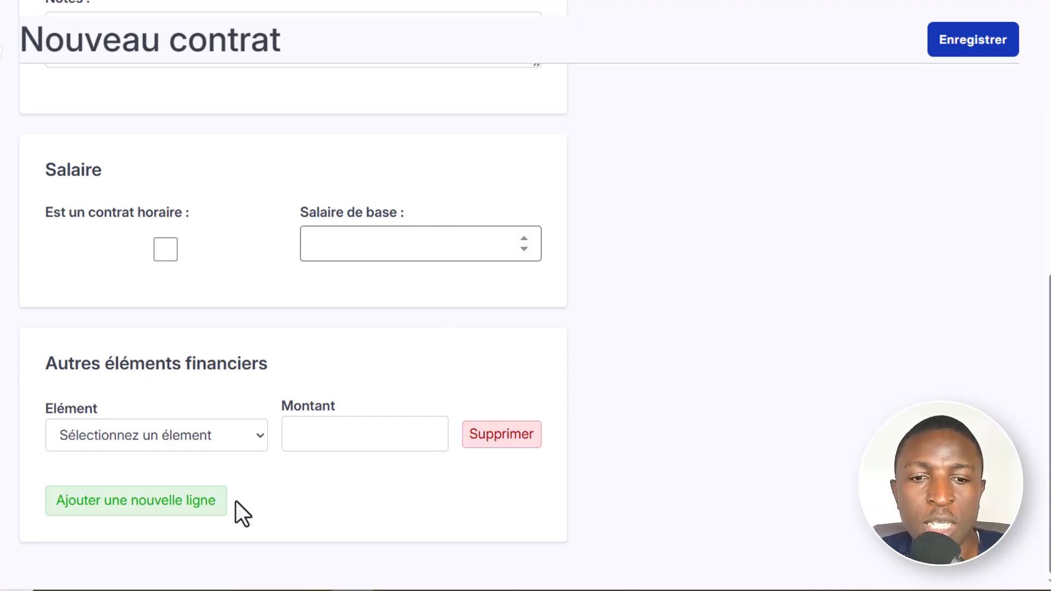
- Add a second row under Autres éléments financiers and check the element choices of the first row
click(134, 507)
scroll(368, 488, down, 2)
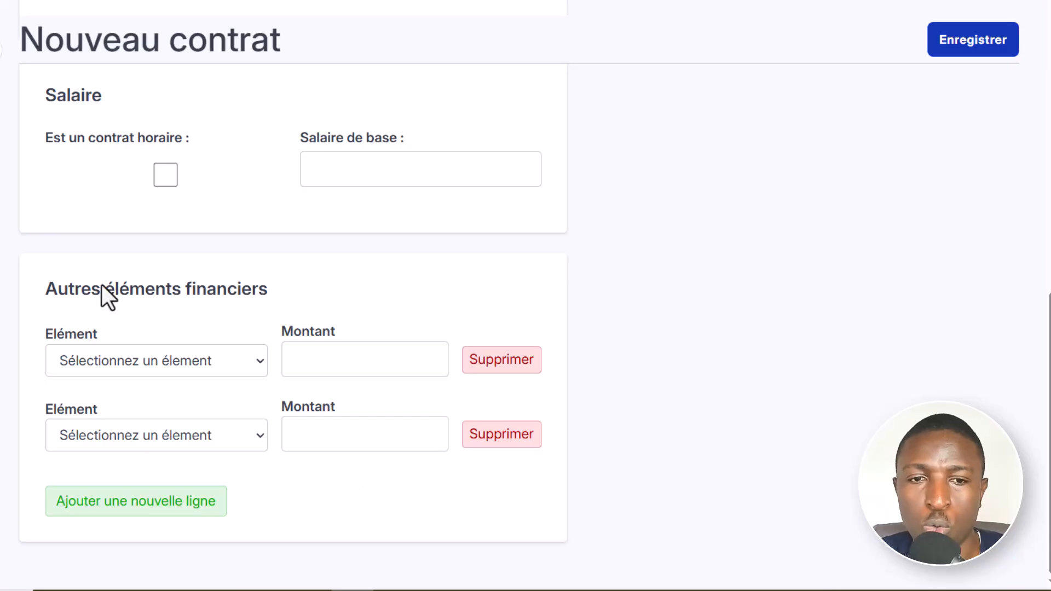
click(196, 361)
- Select the contract's employee and review the element choices and amount field of the first financial row
scroll(175, 317, up, 10)
click(163, 264)
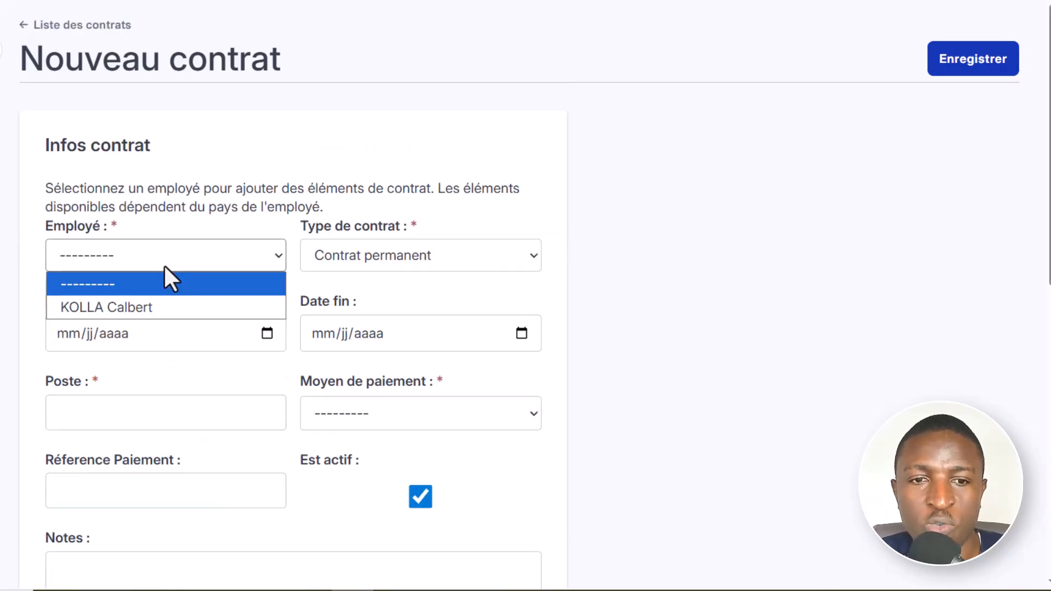
click(146, 308)
scroll(601, 422, down, 10)
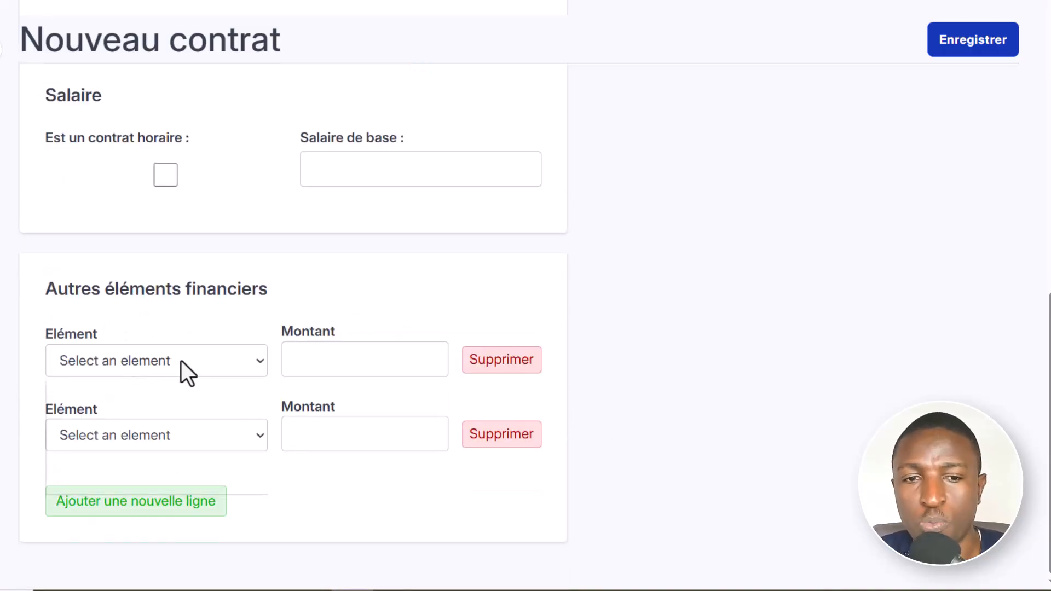
click(183, 361)
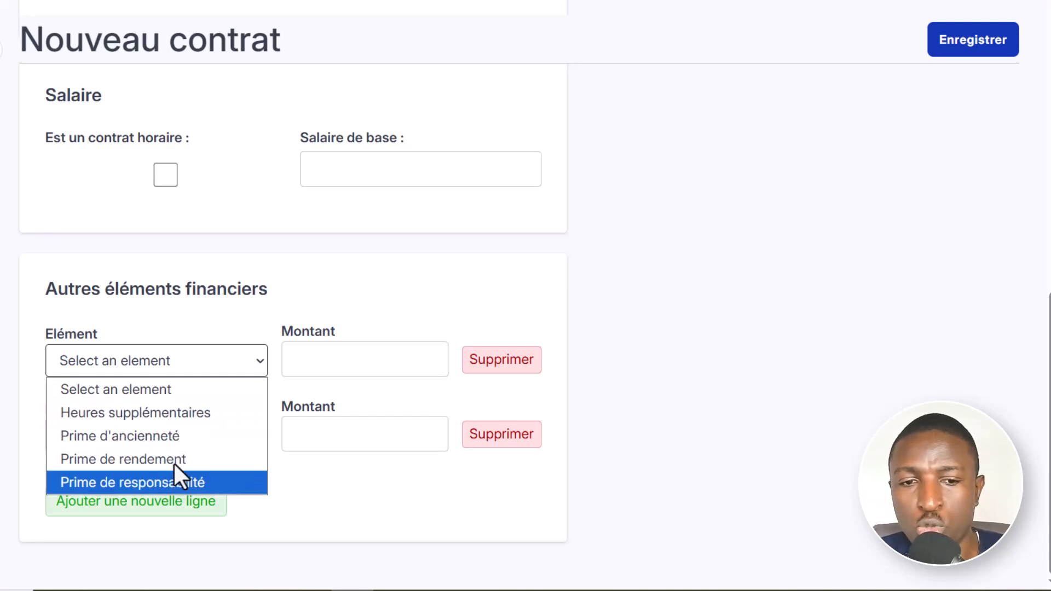
click(210, 362)
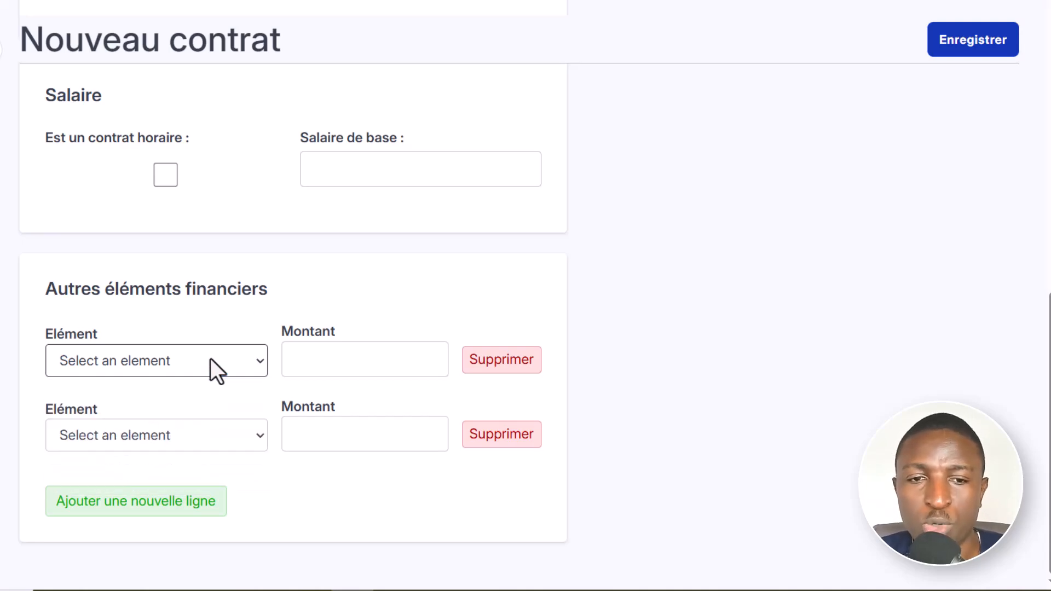
click(335, 357)
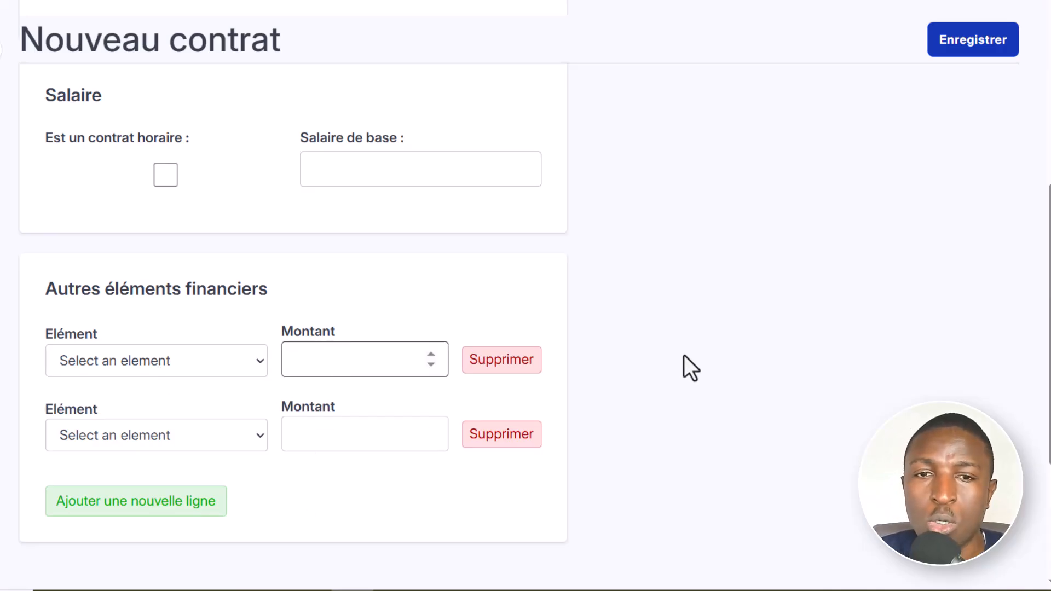
scroll(687, 367, up, 8)
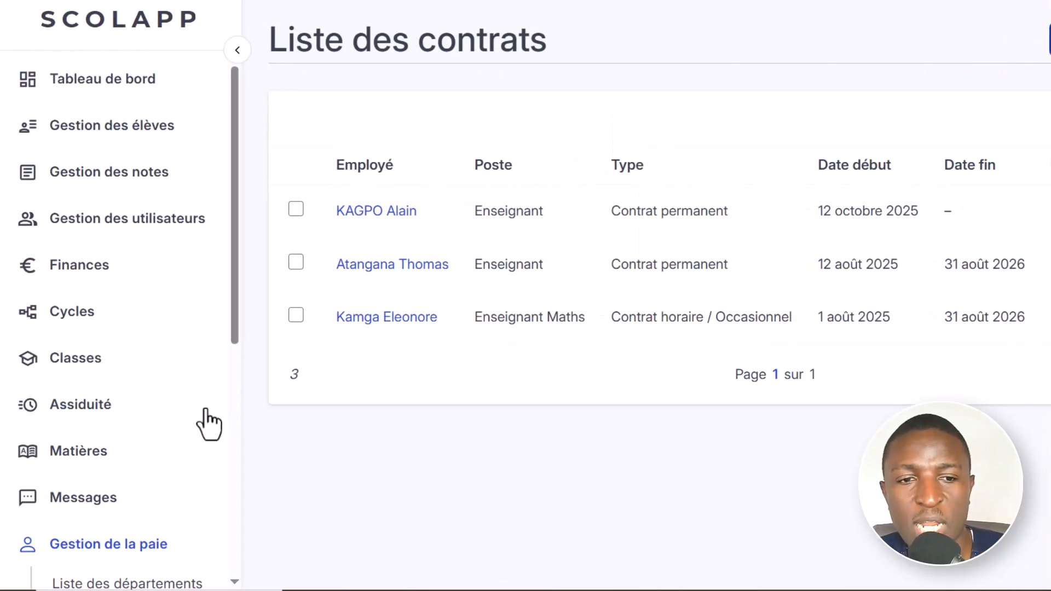
- Open the payslip list and start a new payslip
scroll(66, 477, down, 6)
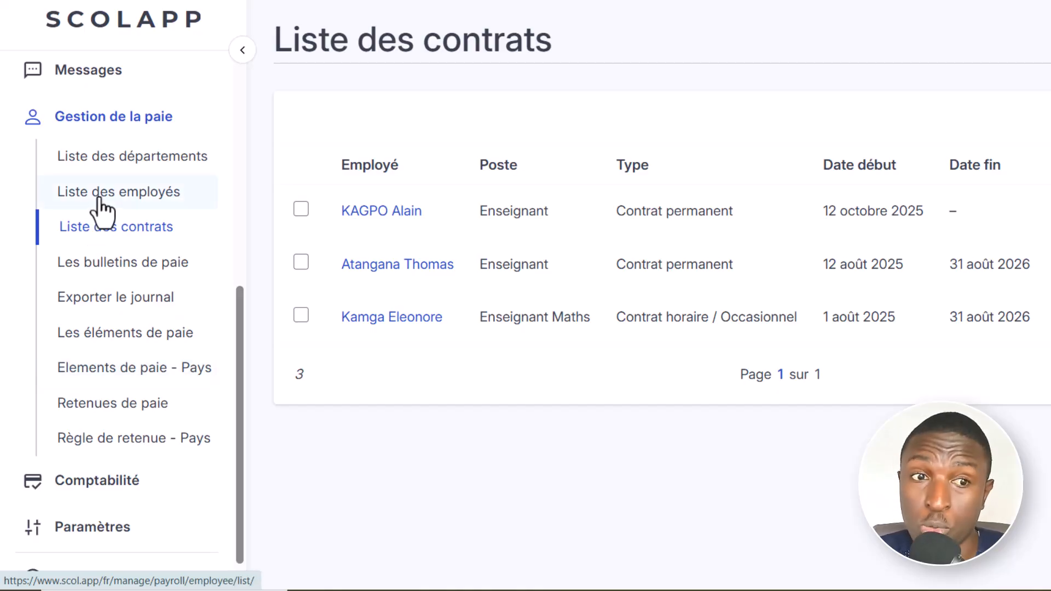
click(117, 263)
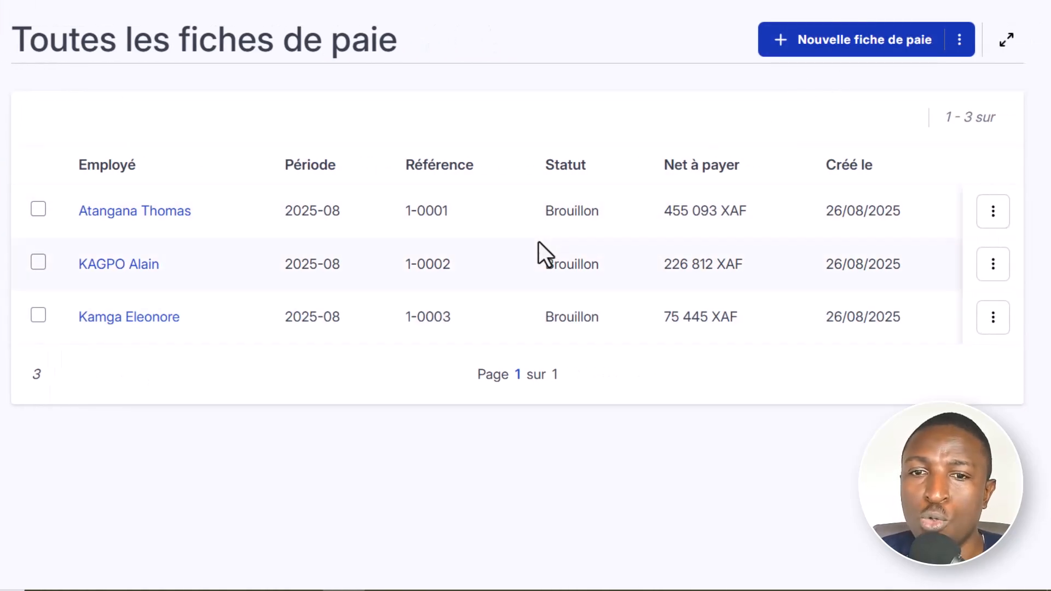
click(846, 54)
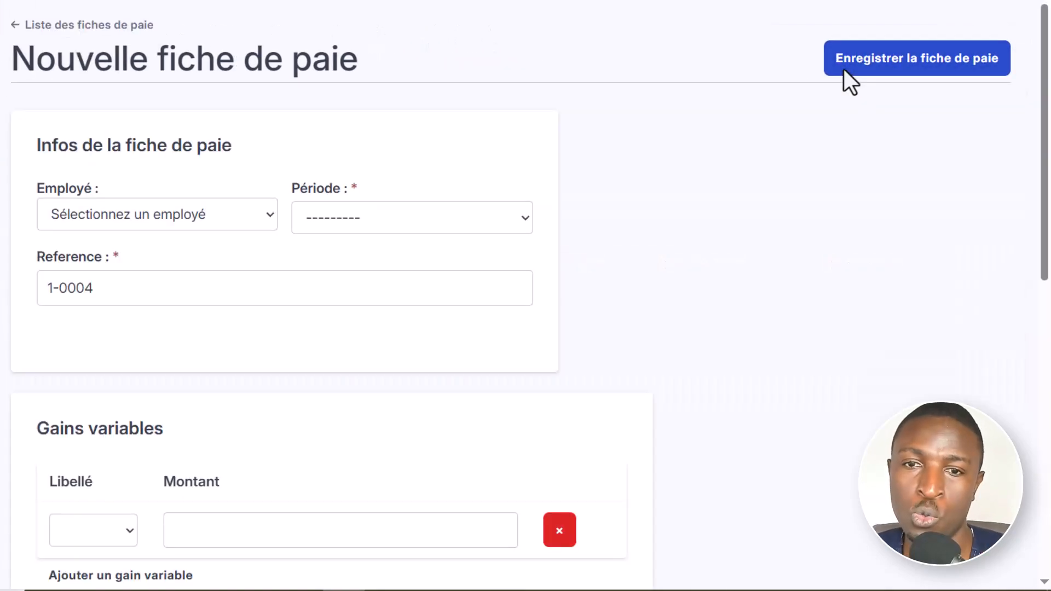
- Select the first available employee and the period 2025-08 for the new payslip
click(217, 213)
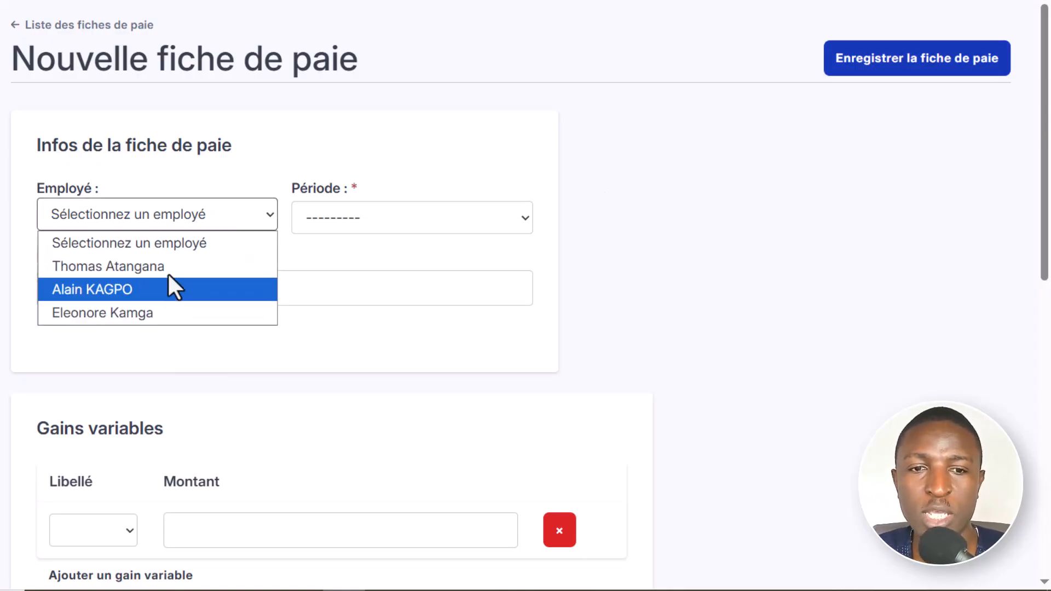
click(146, 266)
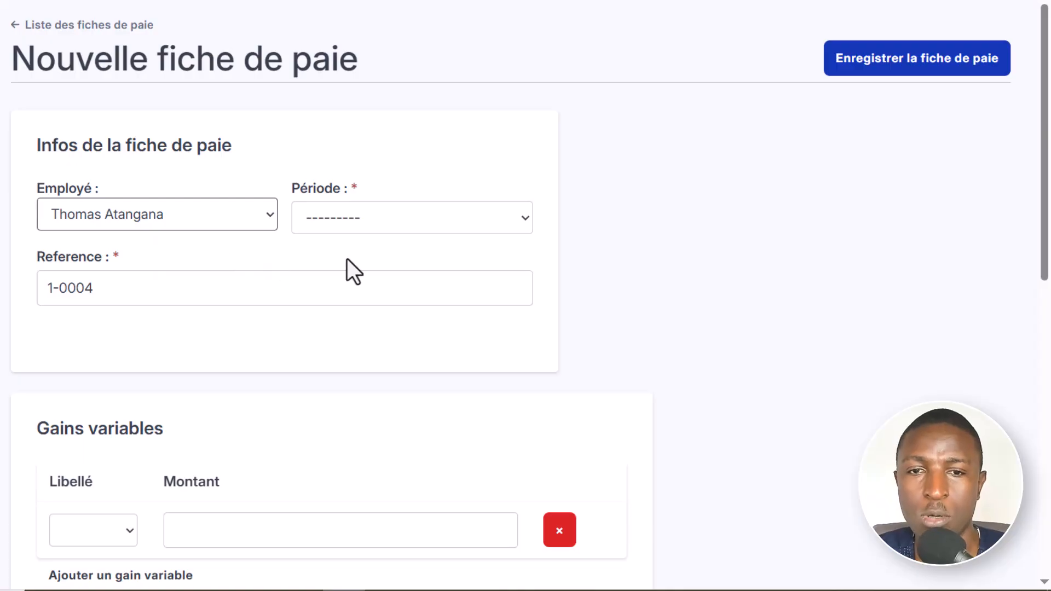
click(415, 218)
click(392, 268)
scroll(607, 337, down, 3)
scroll(607, 337, up, 3)
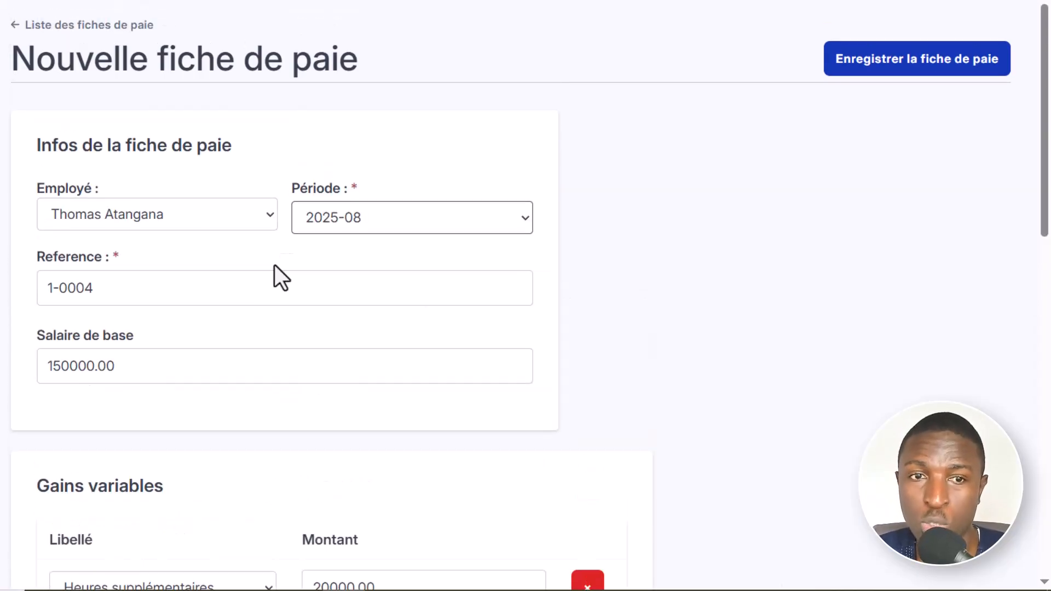
- Examine the reference and Salaire de base fields and the prefilled sections of the new payslip
triple_click(106, 280)
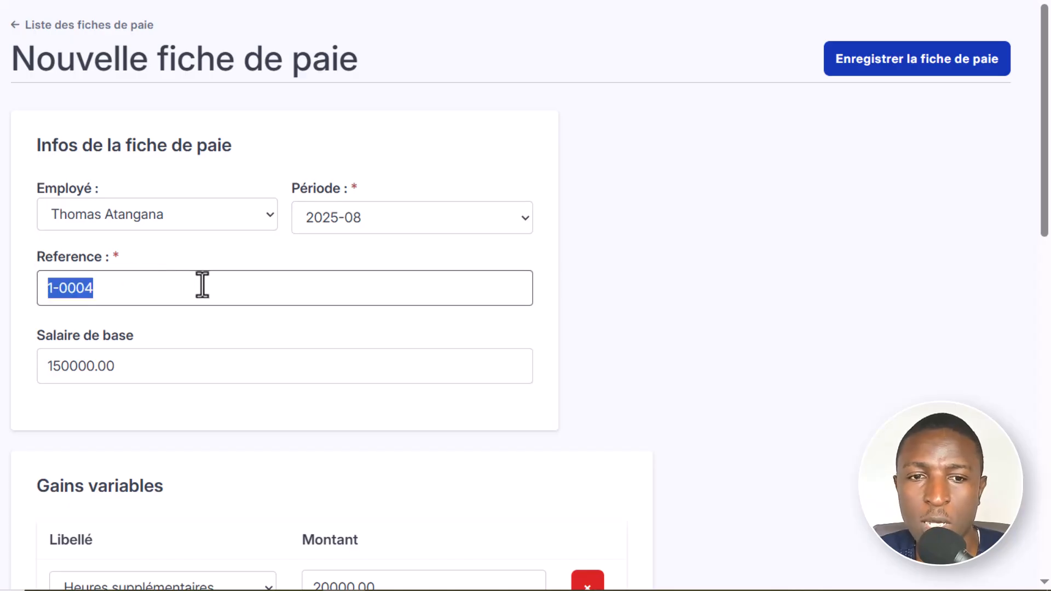
click(162, 364)
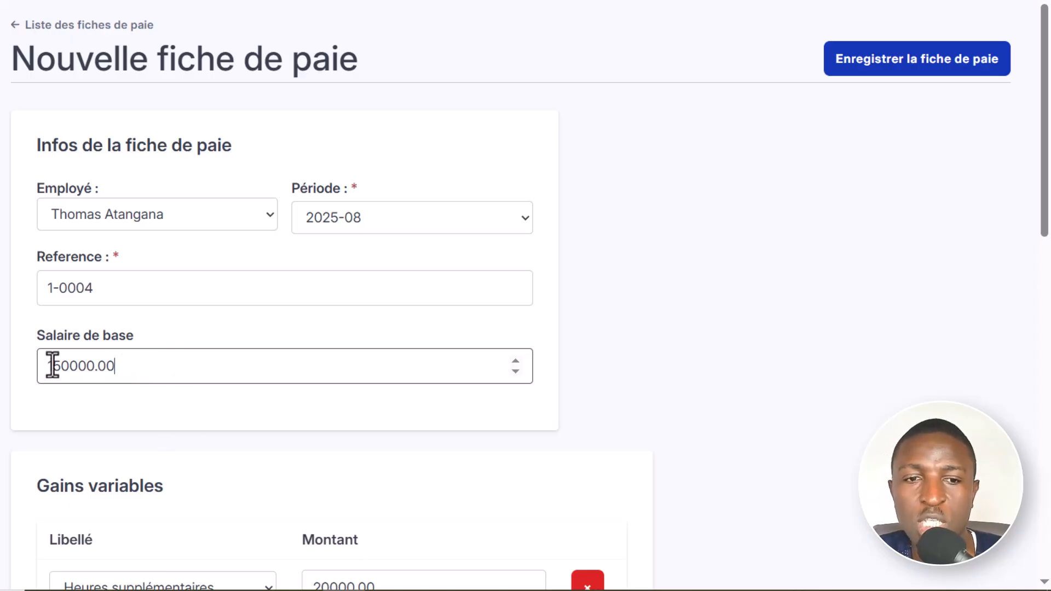
scroll(751, 455, down, 5)
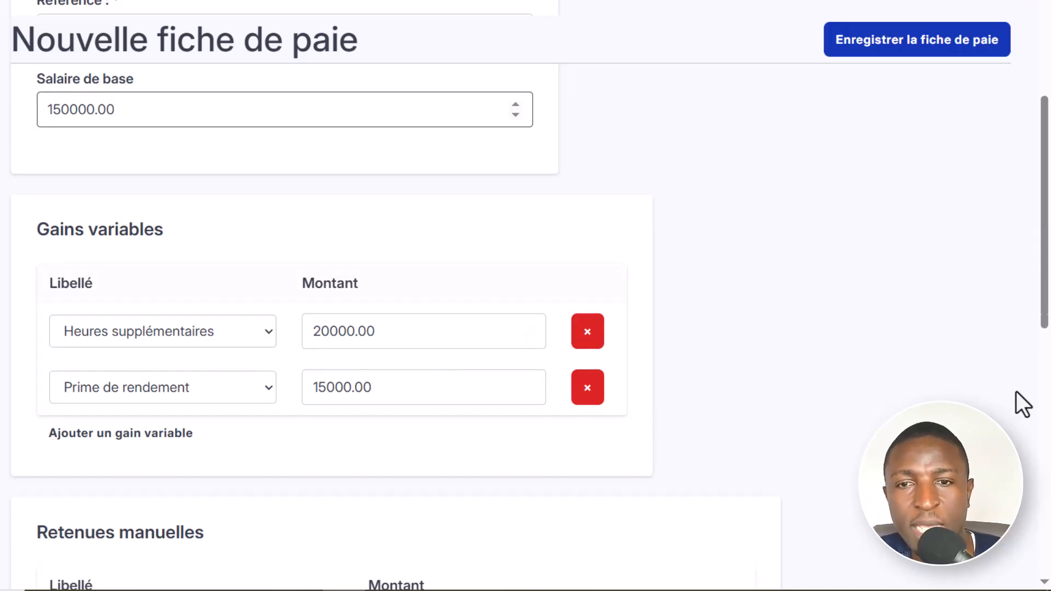
scroll(790, 389, up, 5)
scroll(747, 383, down, 10)
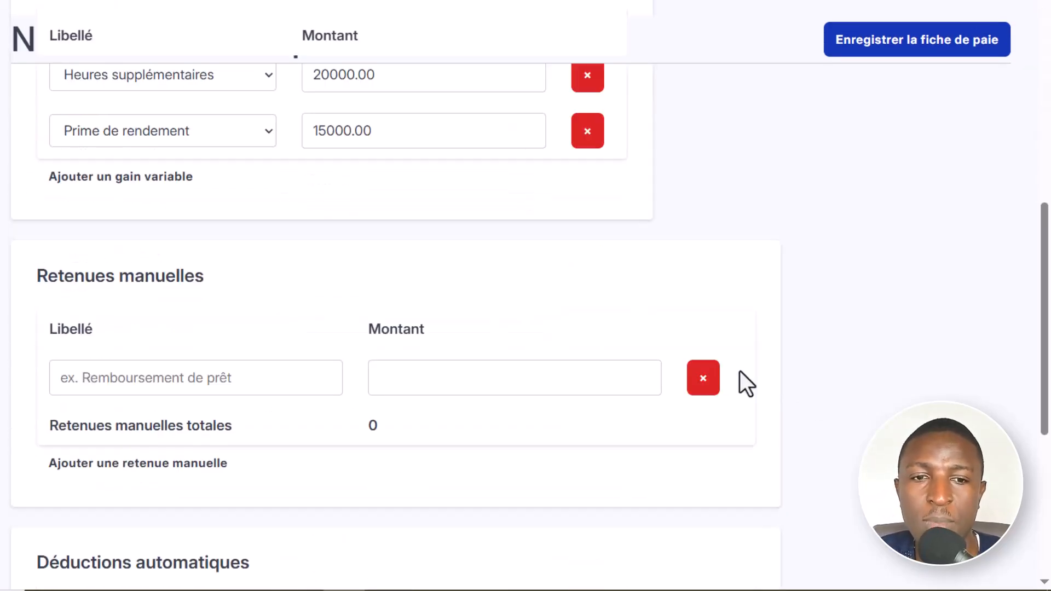
scroll(750, 383, up, 6)
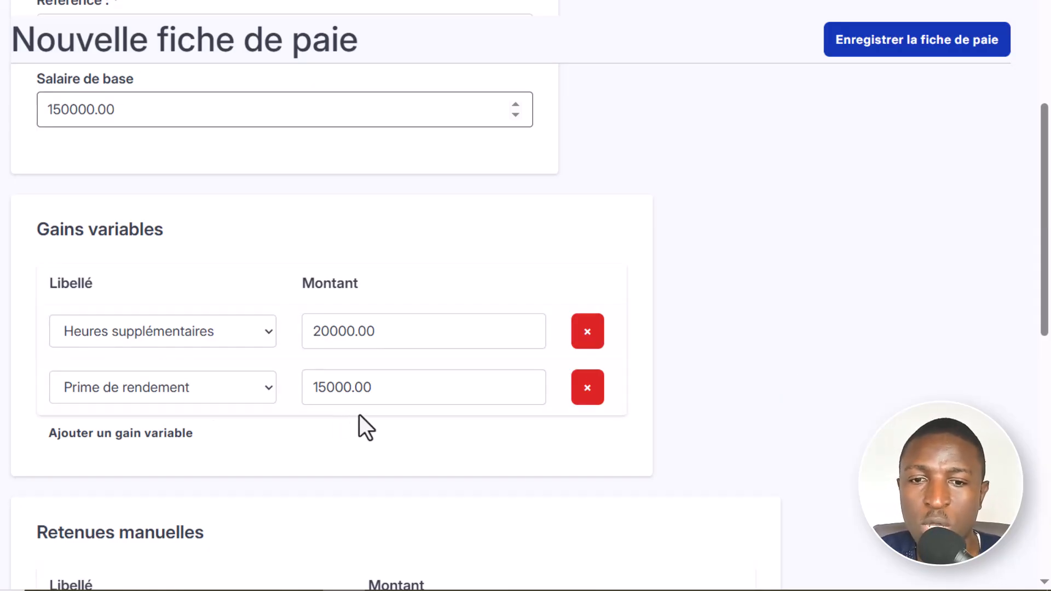
- Review the amounts for Heures supplémentaires and Prime de rendement together with the base salary
click(396, 380)
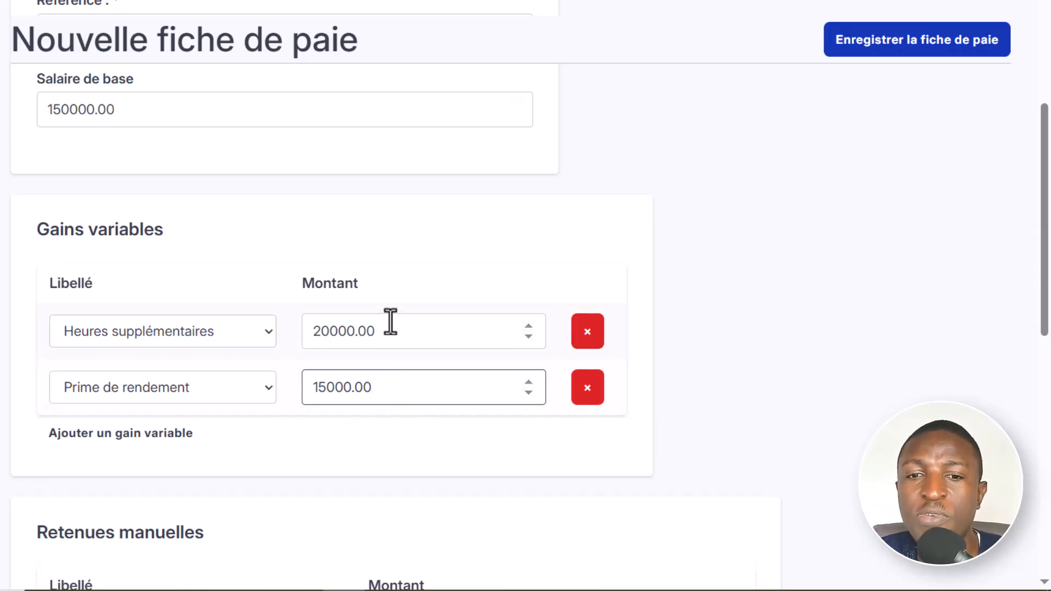
drag(389, 323, 318, 353)
drag(380, 387, 318, 387)
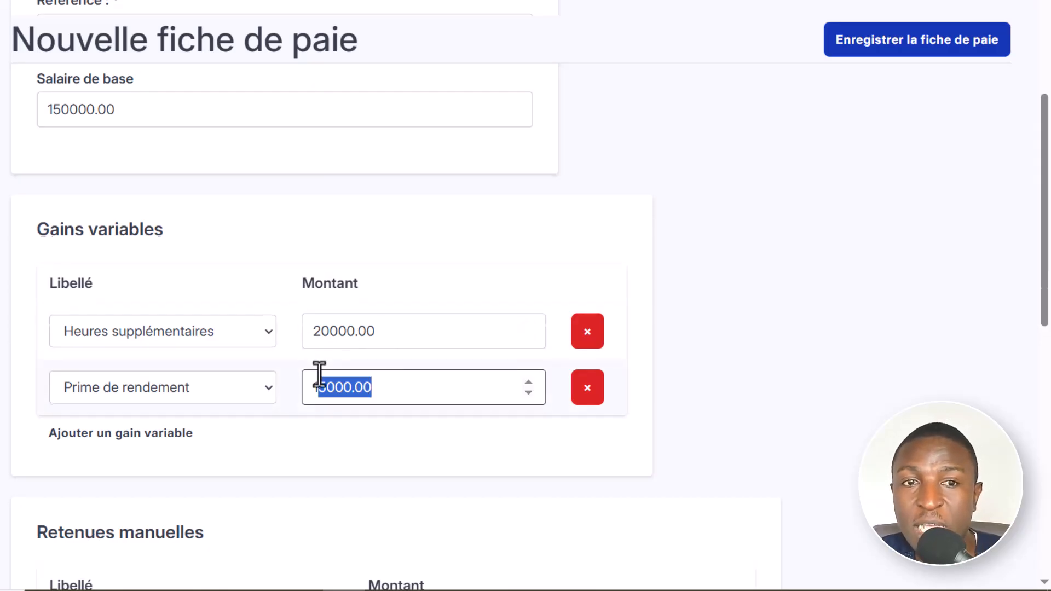
scroll(319, 369, up, 5)
double_click(77, 366)
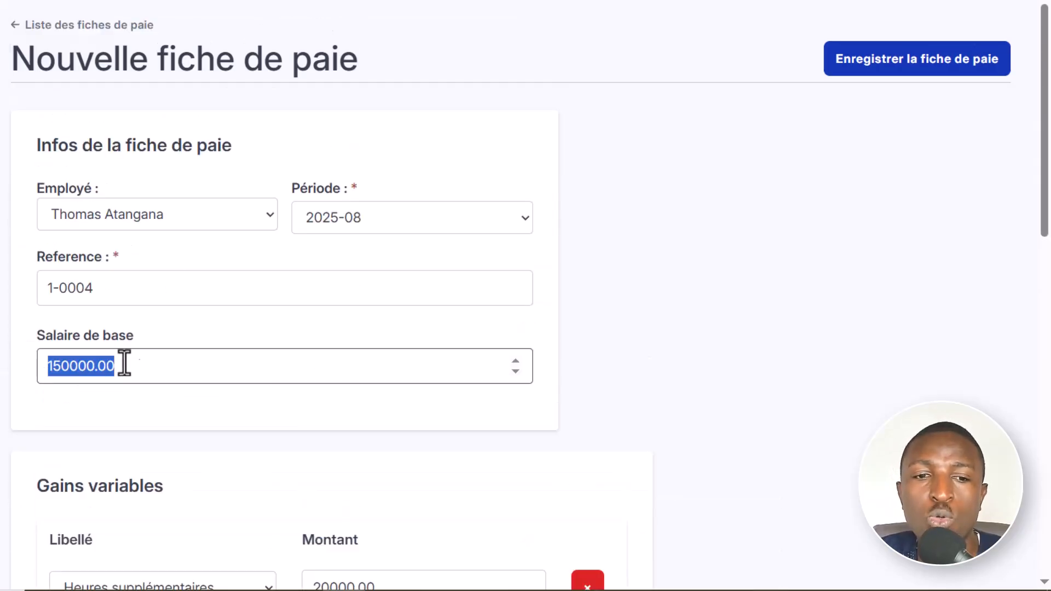
click(195, 369)
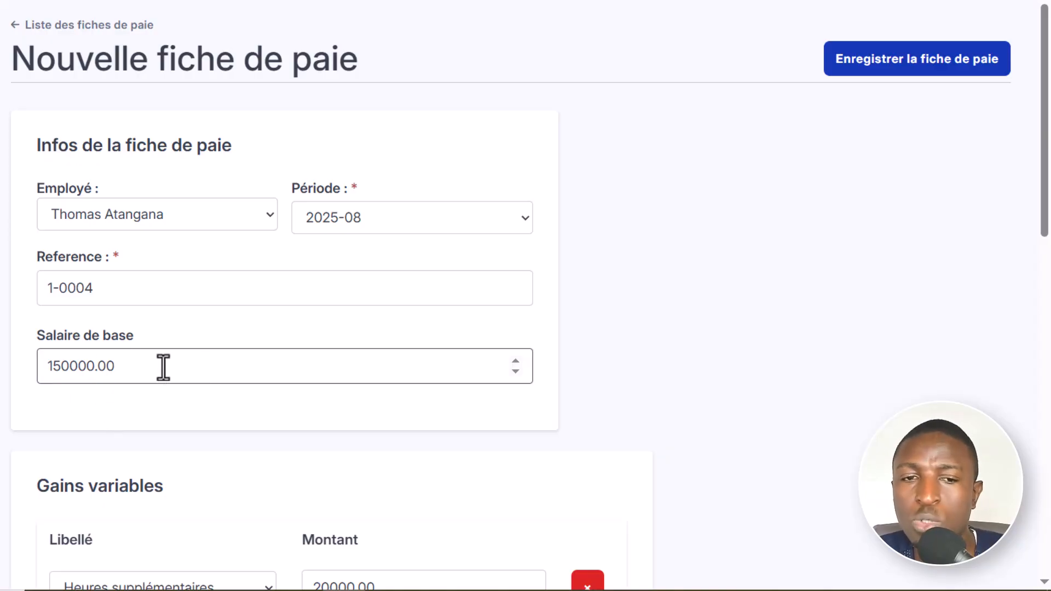
- Add a third variable gain, Prime de responsabilité, with an amount of 14500
scroll(740, 410, down, 3)
scroll(741, 408, down, 3)
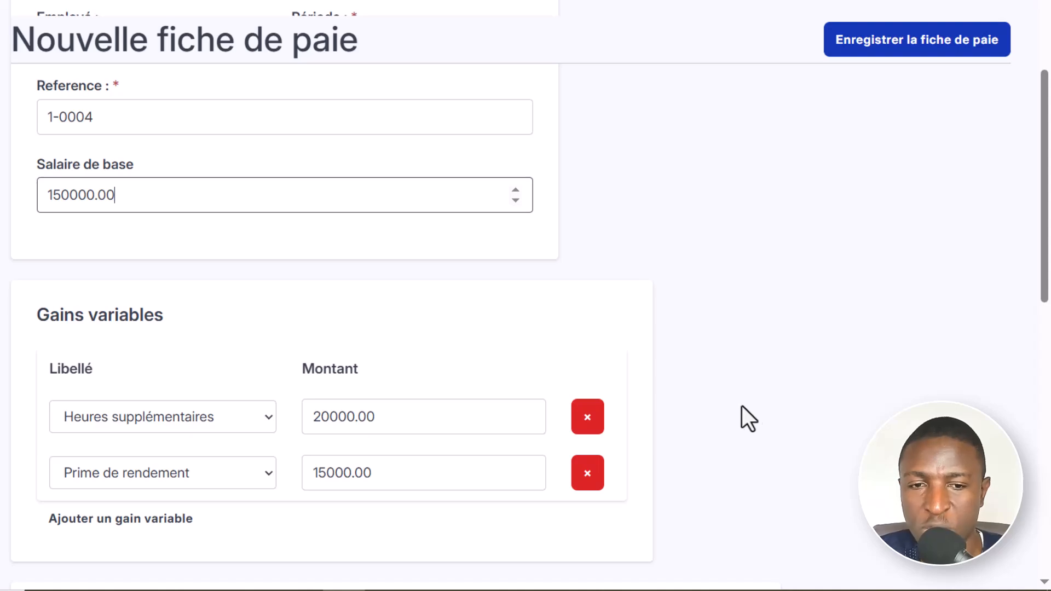
scroll(761, 427, down, 5)
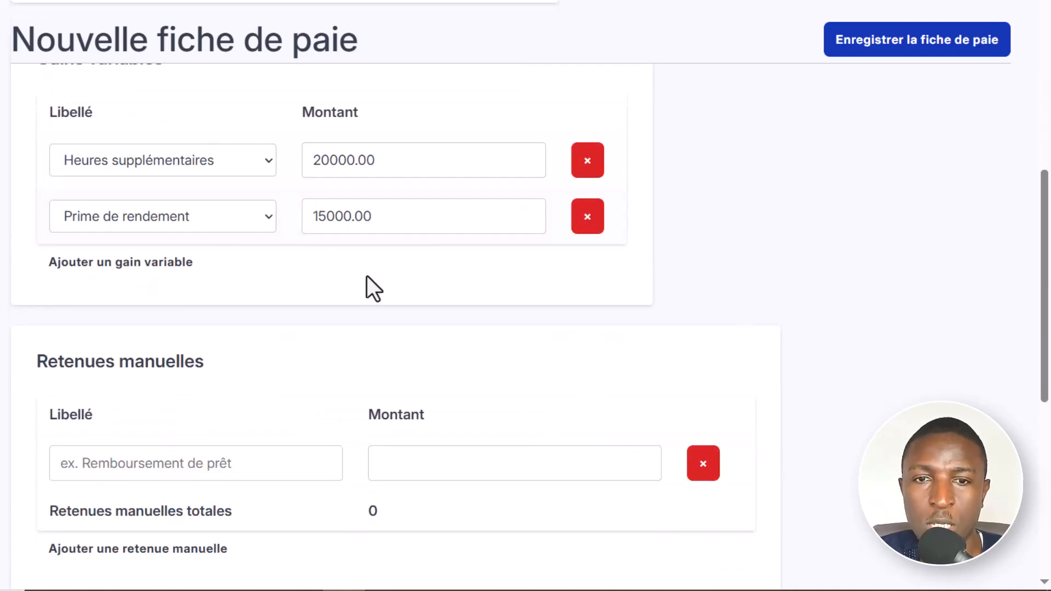
click(87, 264)
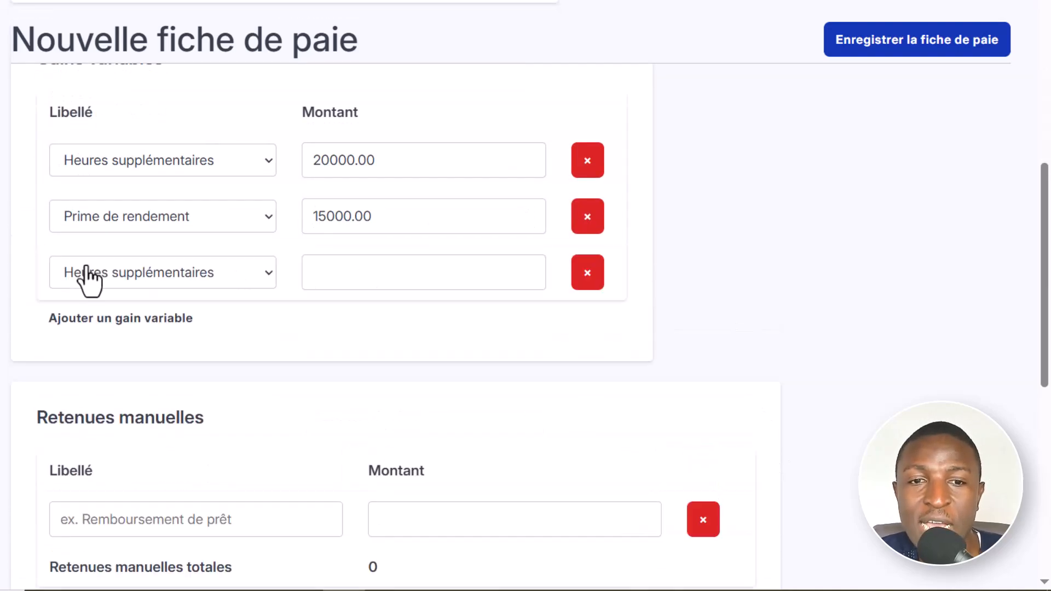
click(244, 274)
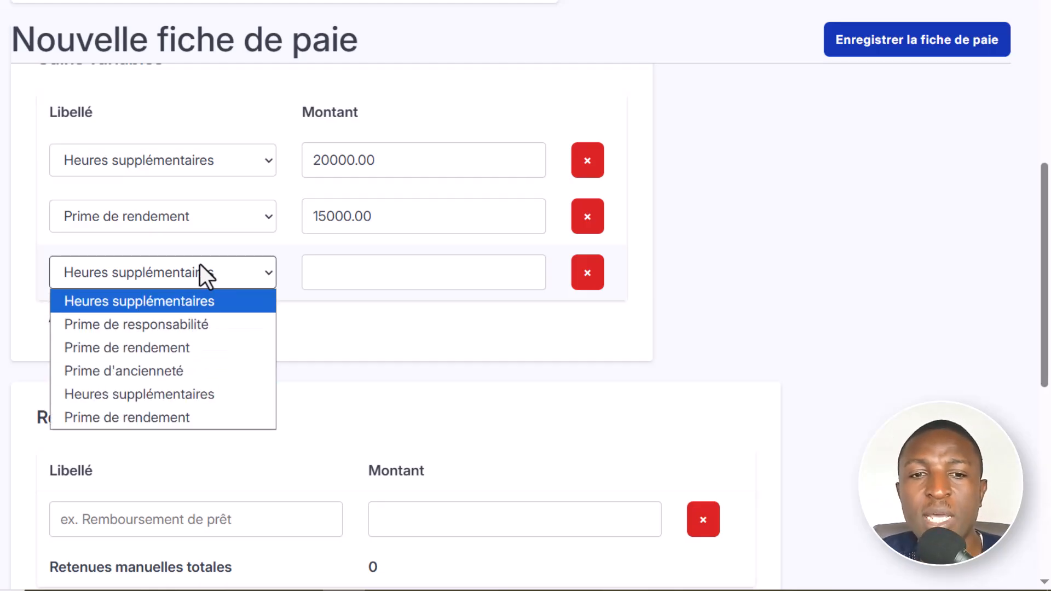
click(222, 268)
click(225, 271)
click(219, 325)
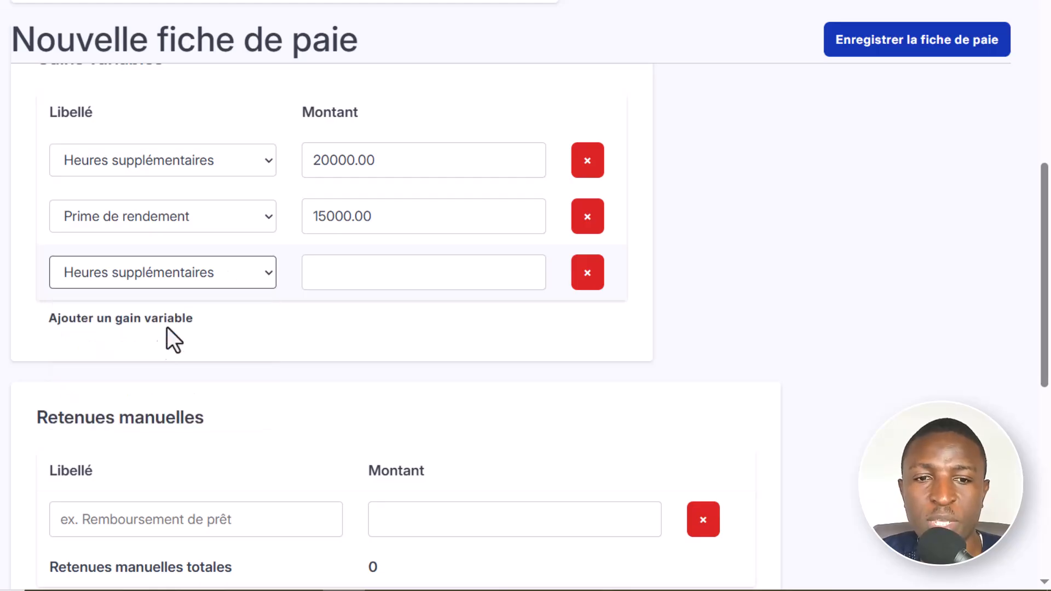
scroll(467, 388, up, 2)
click(336, 362)
text(14500)
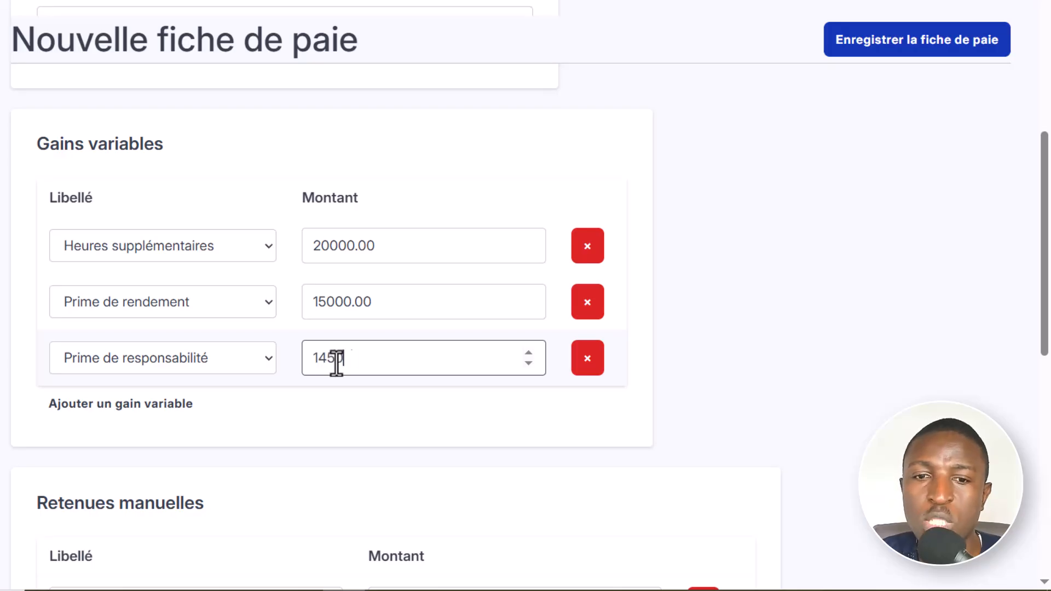
- Examine the manual deduction label and amount fields, the automatic deductions and the net pay preview
scroll(806, 400, down, 10)
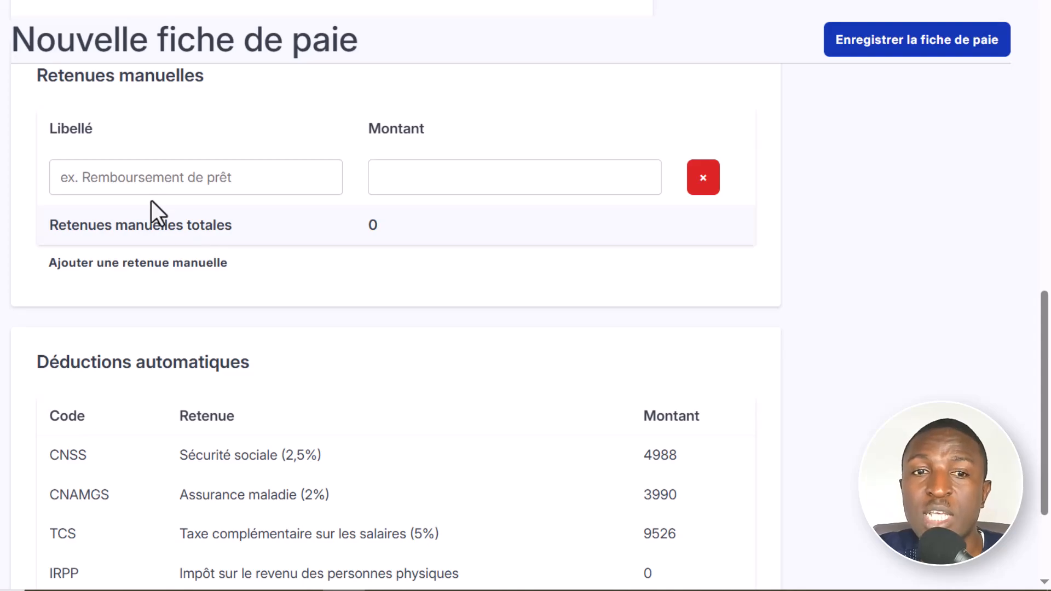
click(153, 177)
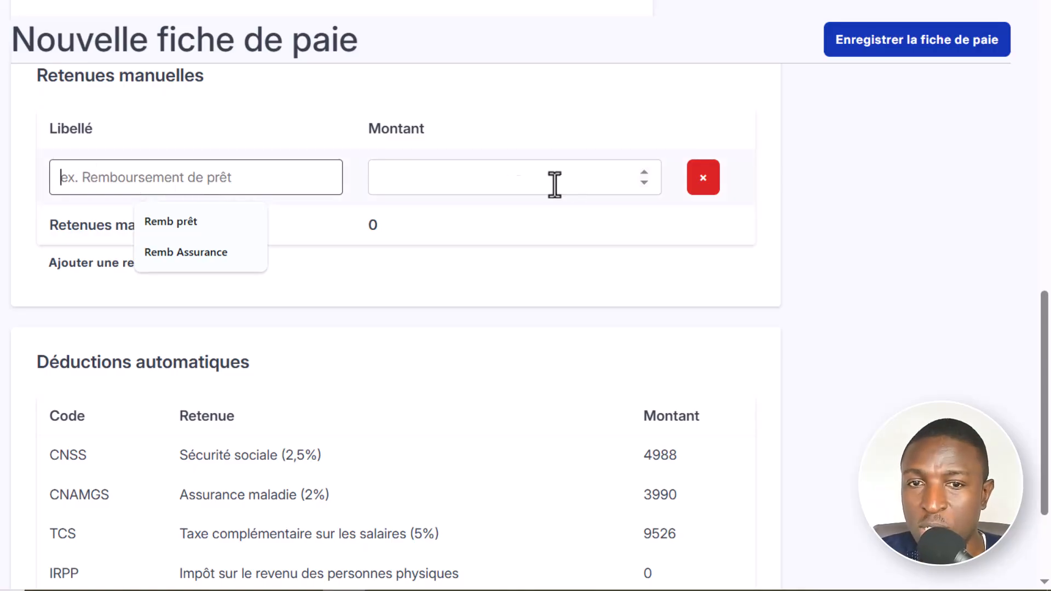
click(495, 181)
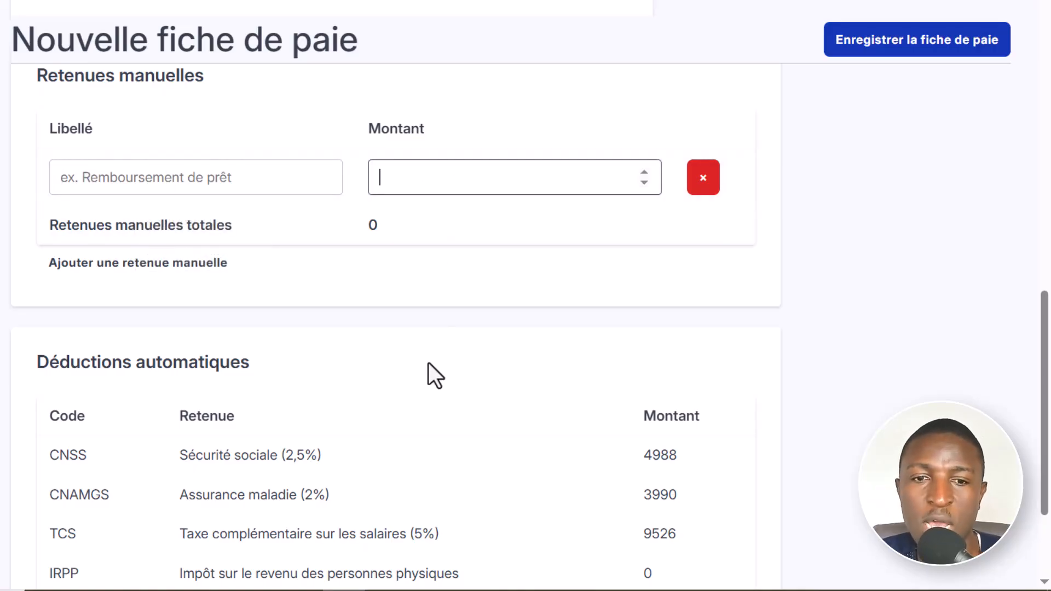
scroll(429, 365, down, 3)
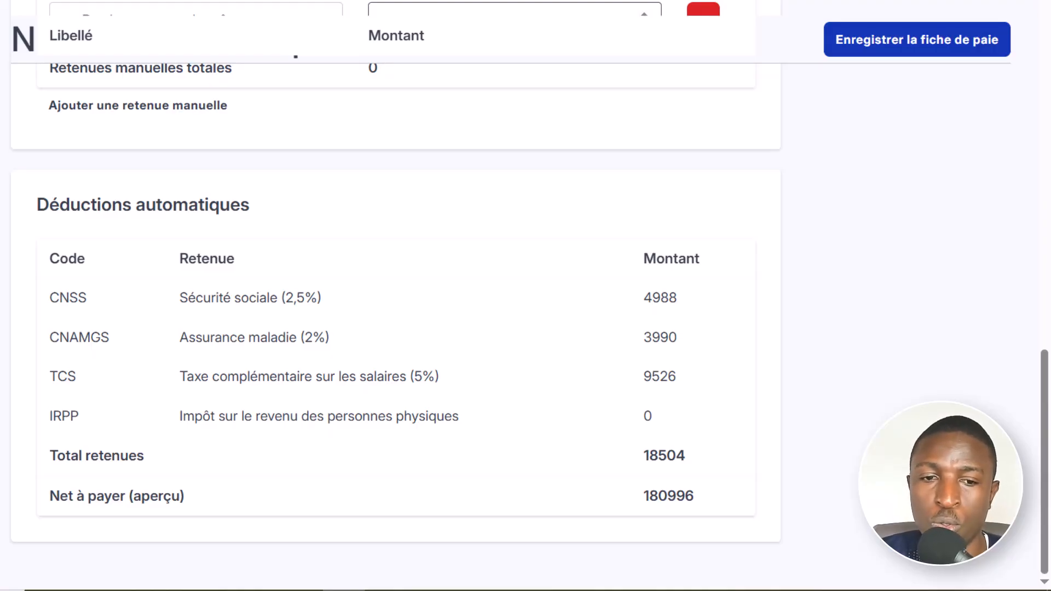
double_click(750, 498)
click(750, 498)
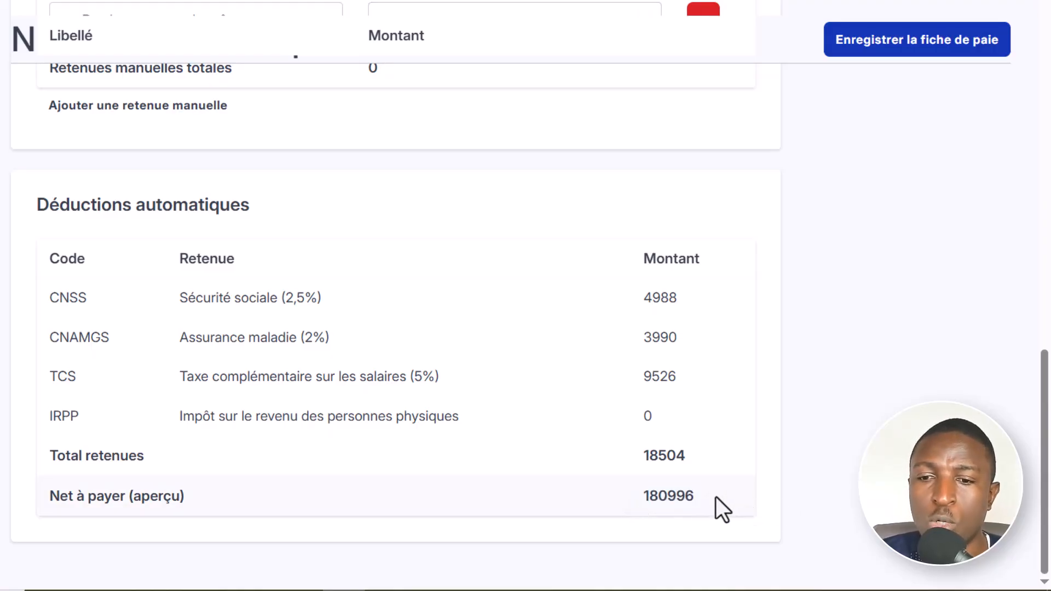
- Try to save the new payslip and print the first employee's existing 2025-08 payslip from the payslip list
key(Home)
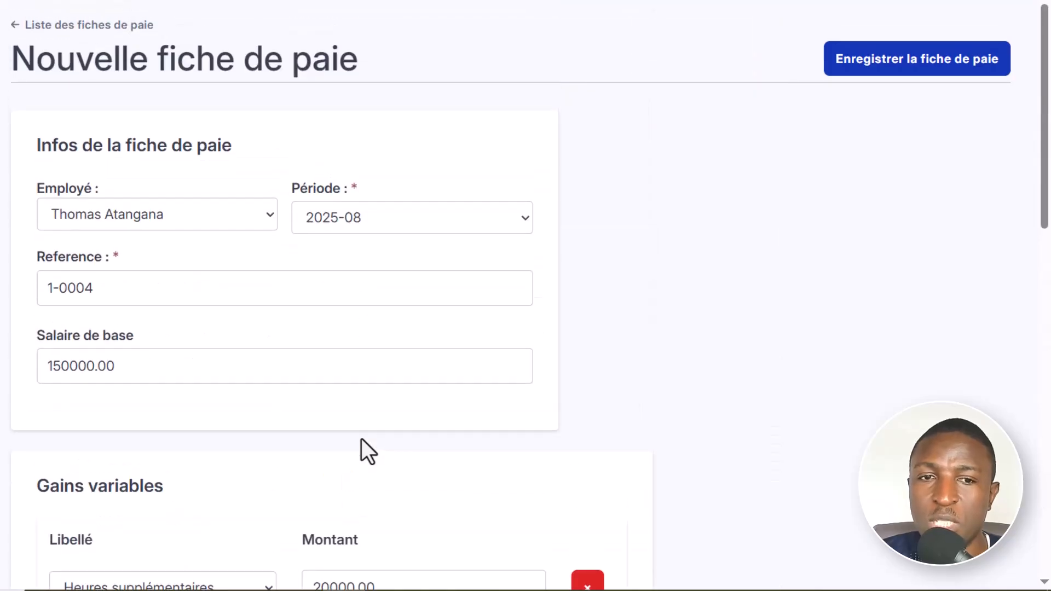
click(906, 62)
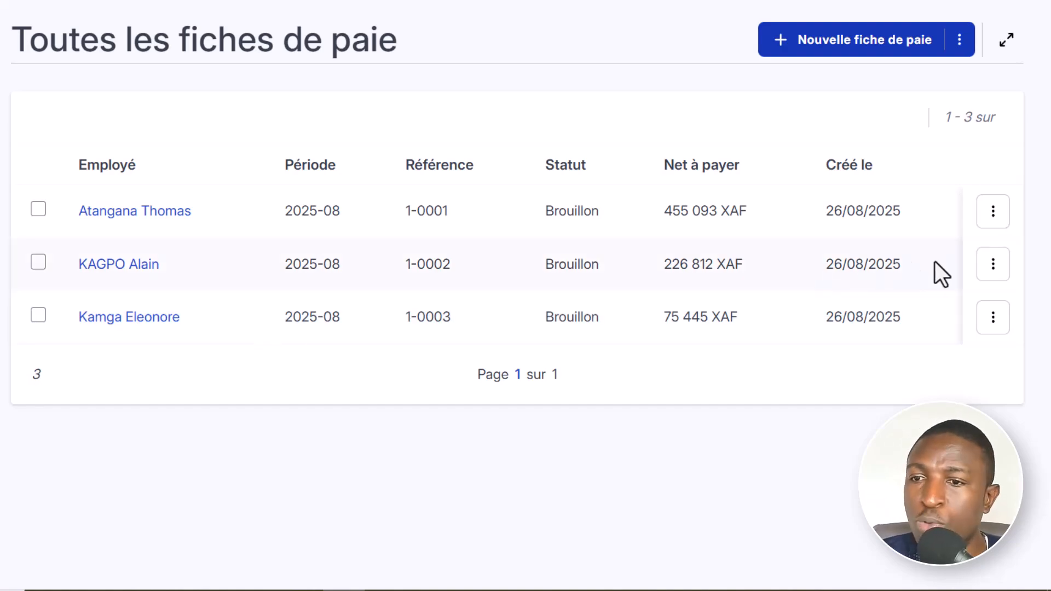
click(994, 217)
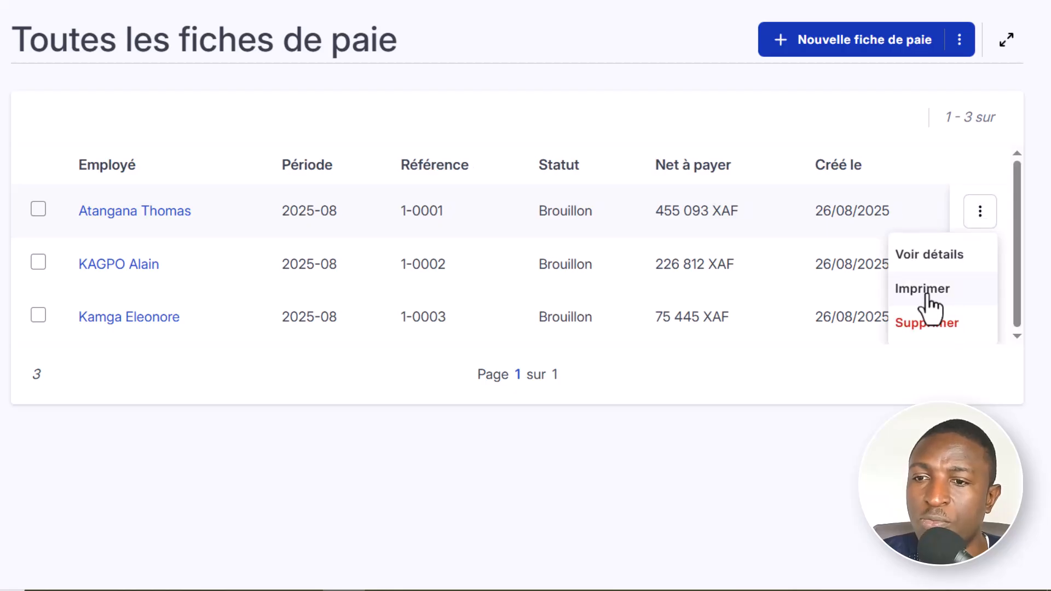
click(982, 216)
click(981, 216)
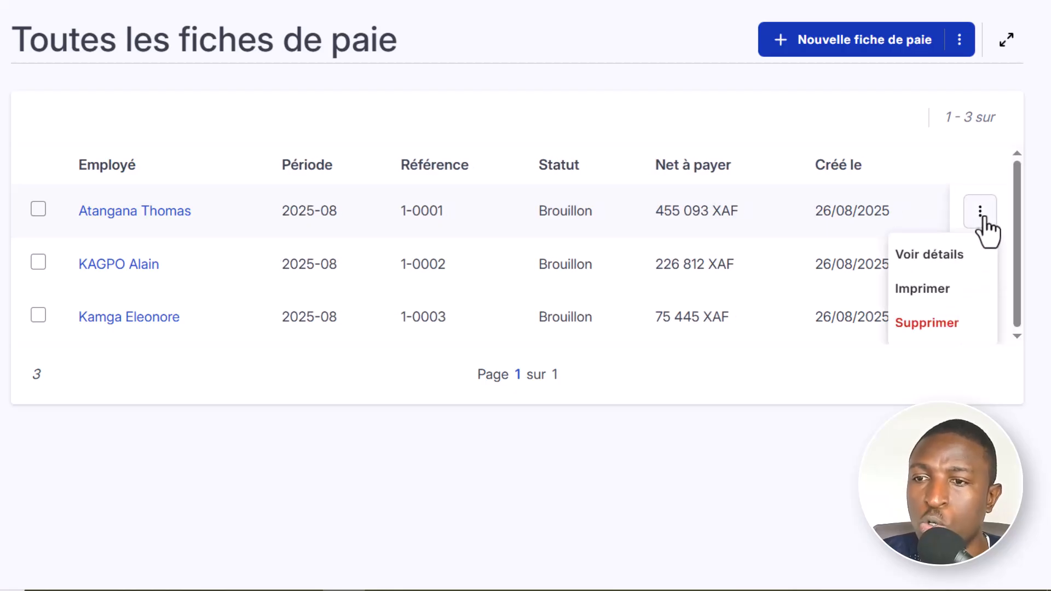
click(911, 295)
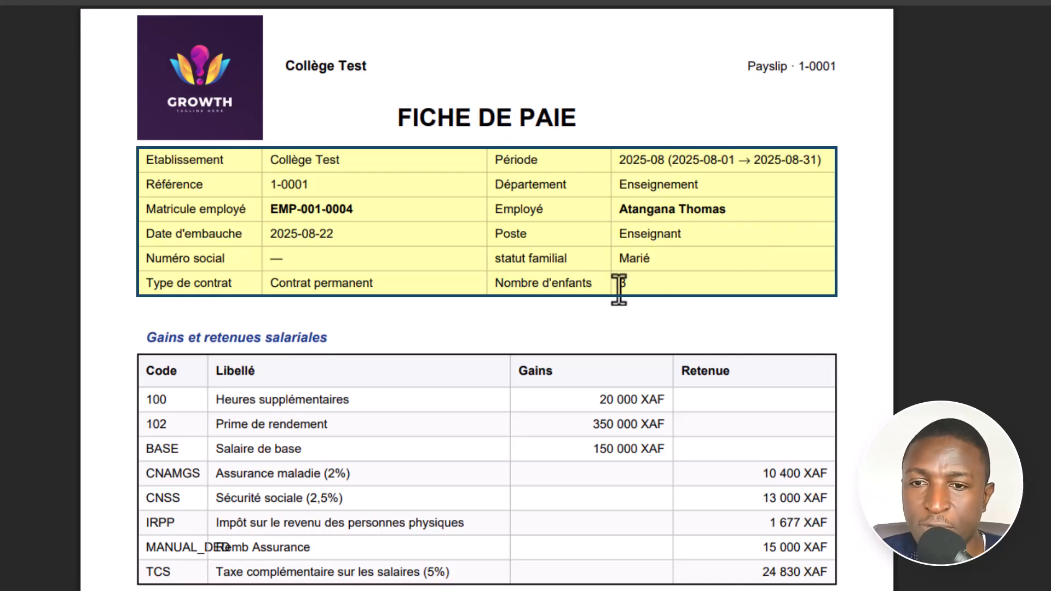
- Examine the printed payslip's employee details, gains and deductions, net pay and employer contributions
scroll(619, 290, down, 2)
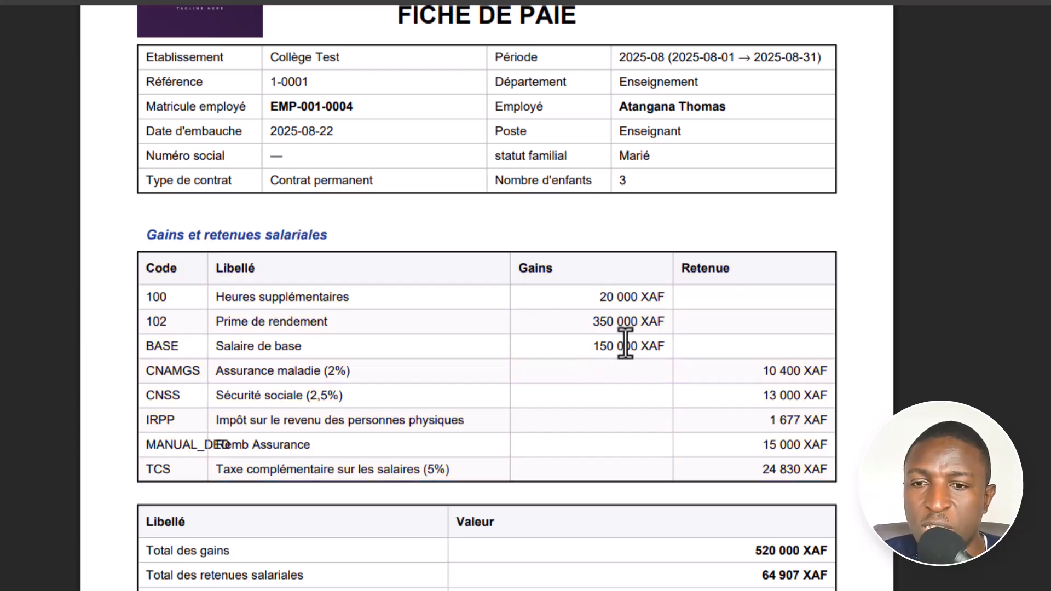
scroll(778, 393, down, 3)
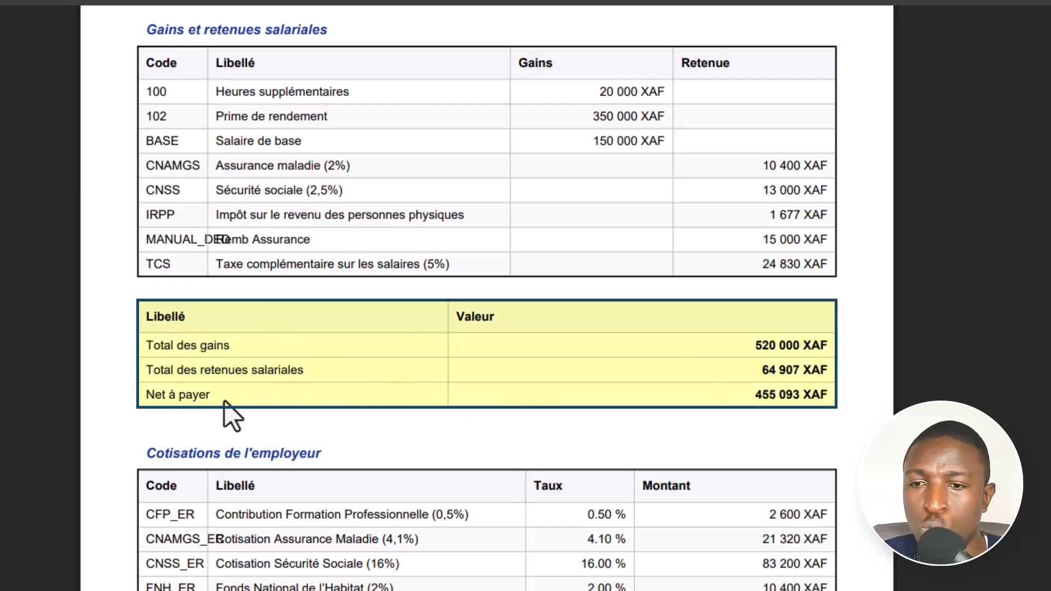
scroll(443, 468, down, 3)
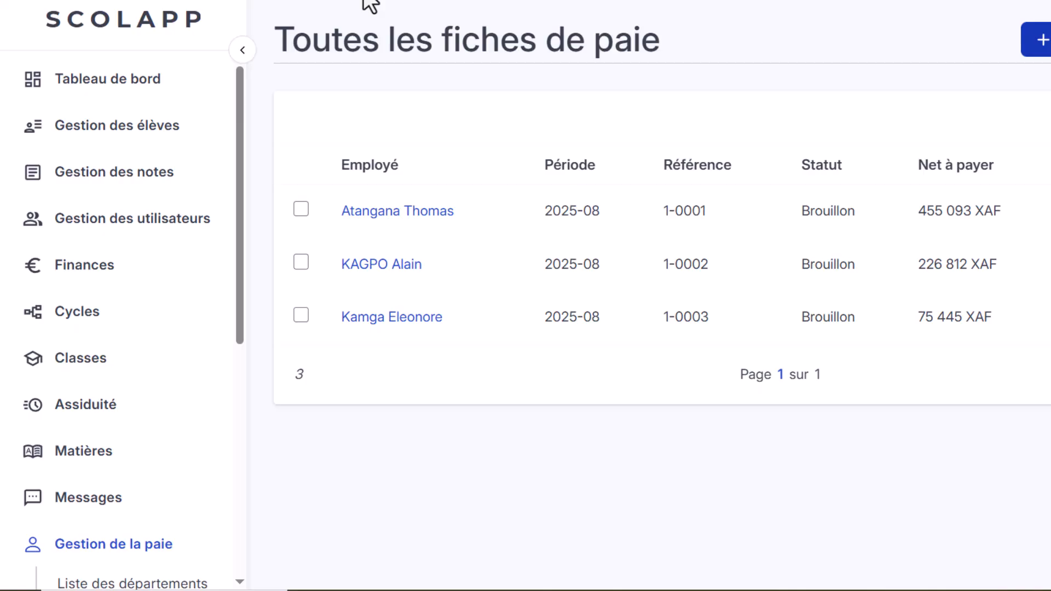
- Export the payroll journal for pay period 2025-08 to Excel and open the exported workbook
scroll(132, 449, down, 8)
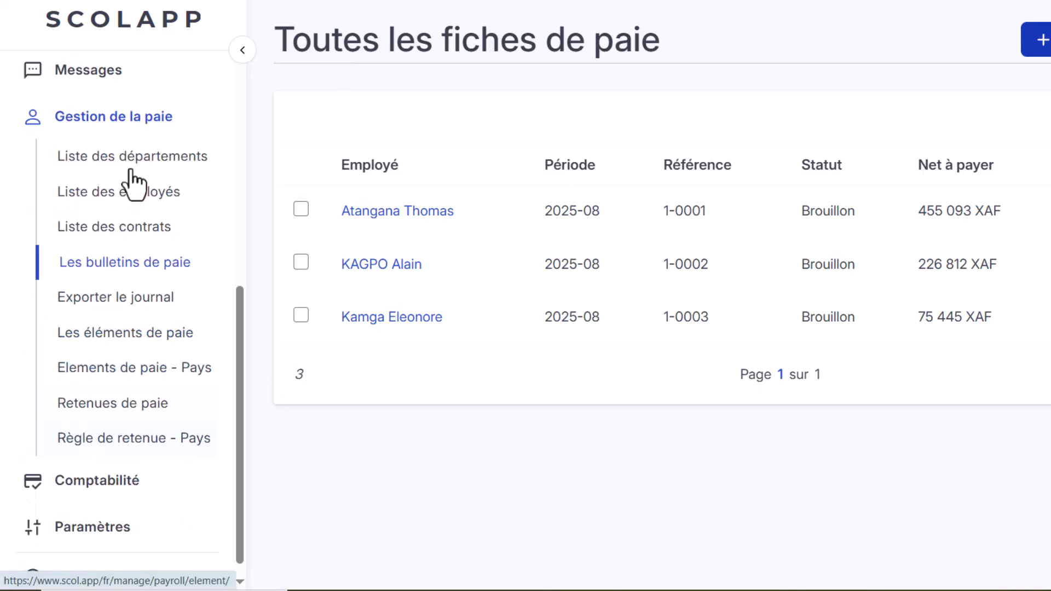
click(99, 299)
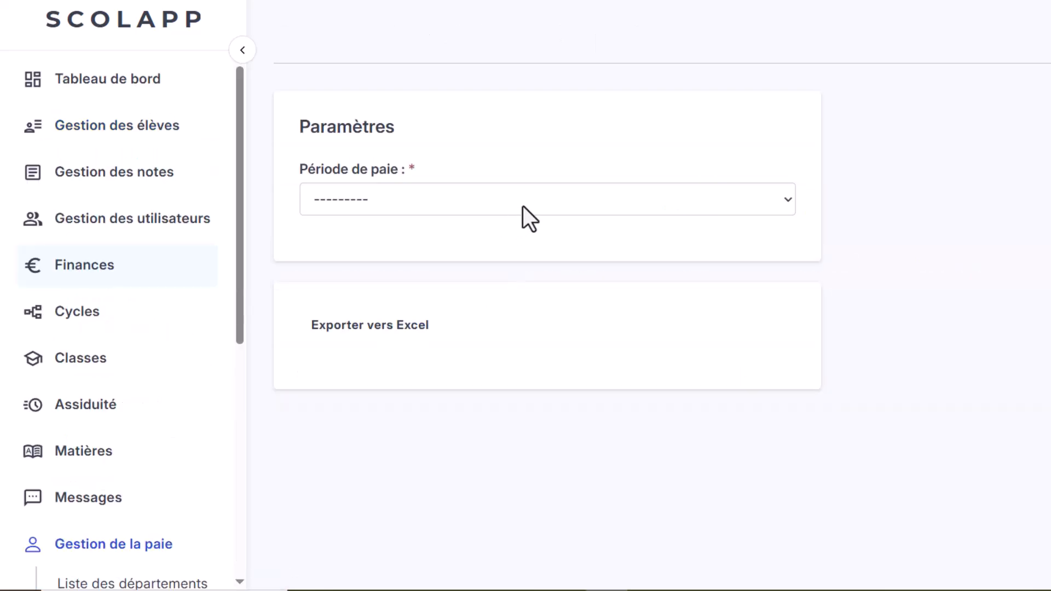
click(531, 200)
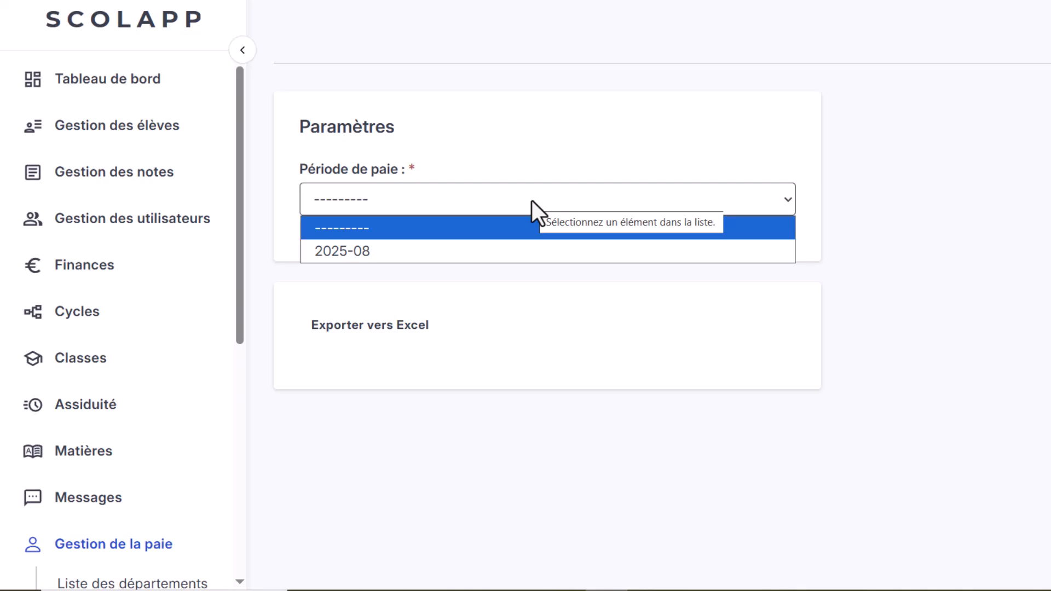
click(381, 253)
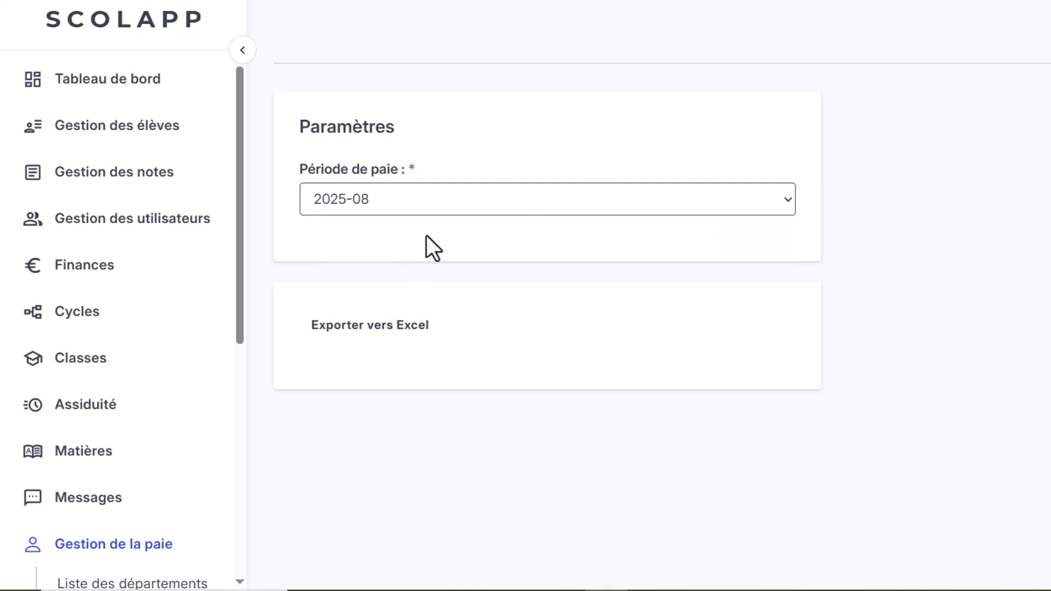
click(353, 327)
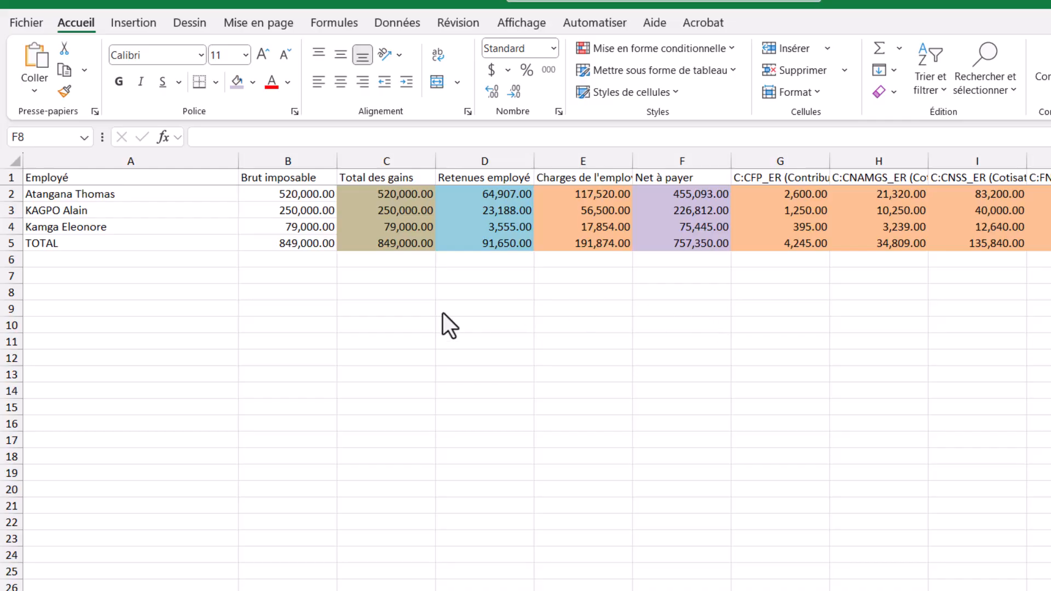
- Narrow the Employé column of the payroll journal to fit the employee names
click(252, 223)
drag(239, 160, 130, 160)
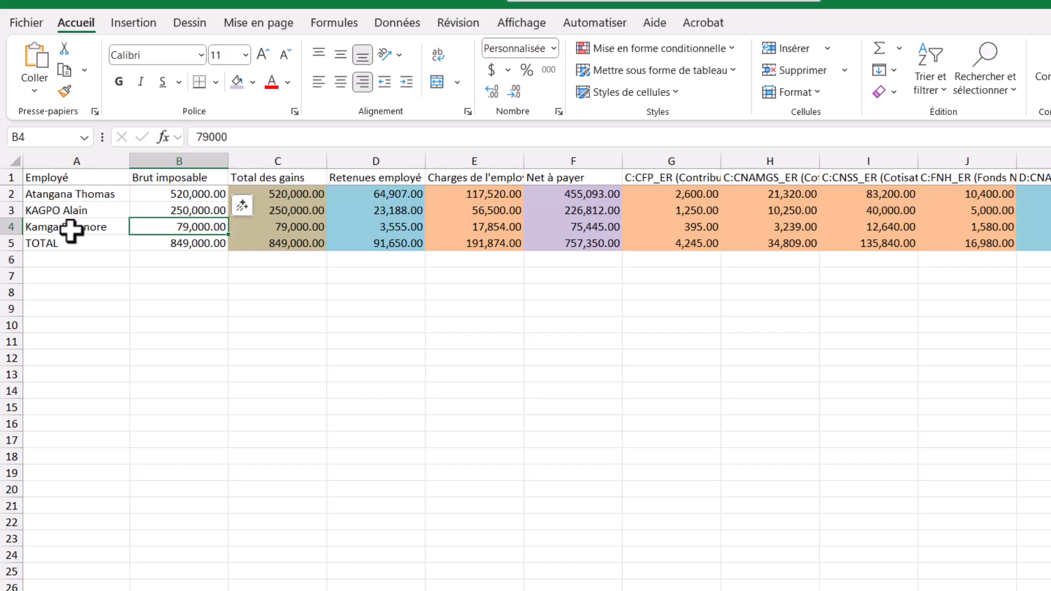
click(256, 275)
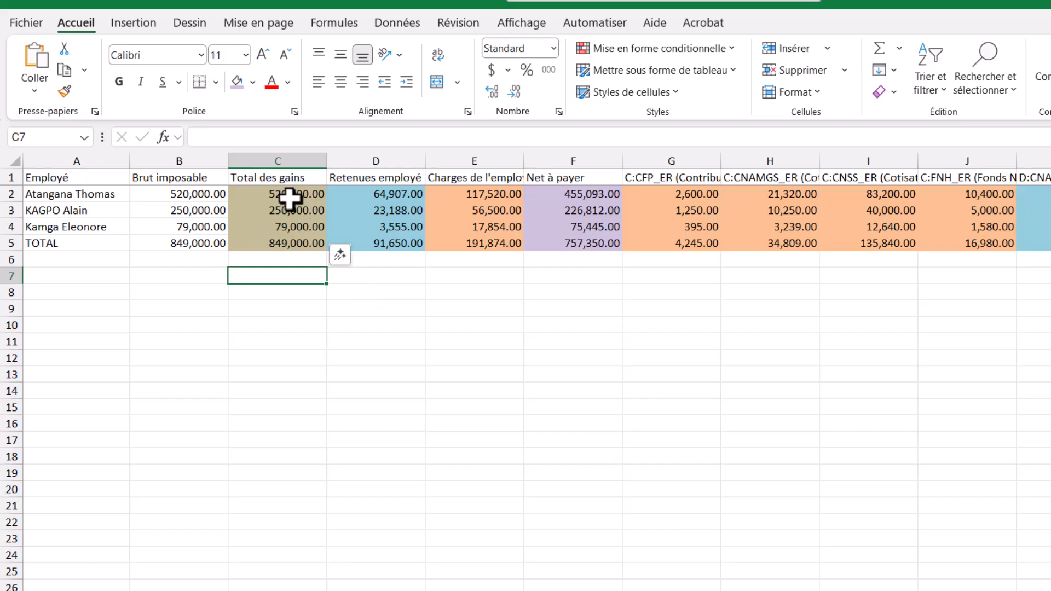
- Check the Total des gains column against the sum of the individual gain columns, E:100 through E:HOURLY
click(279, 161)
click(258, 242)
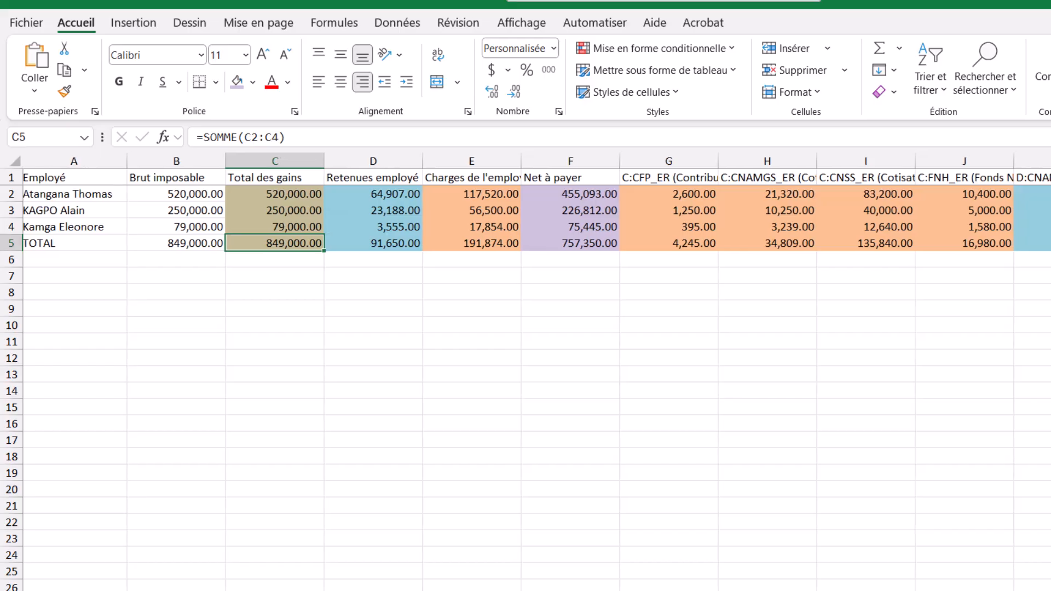
scroll(526, 361, right, 3)
scroll(526, 361, right, 4)
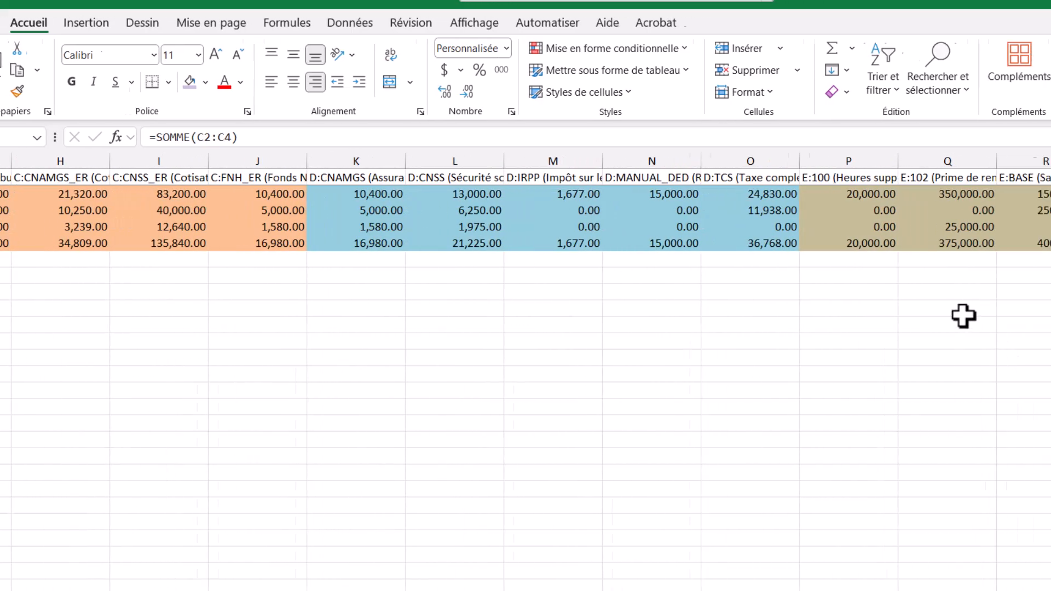
drag(676, 196, 939, 237)
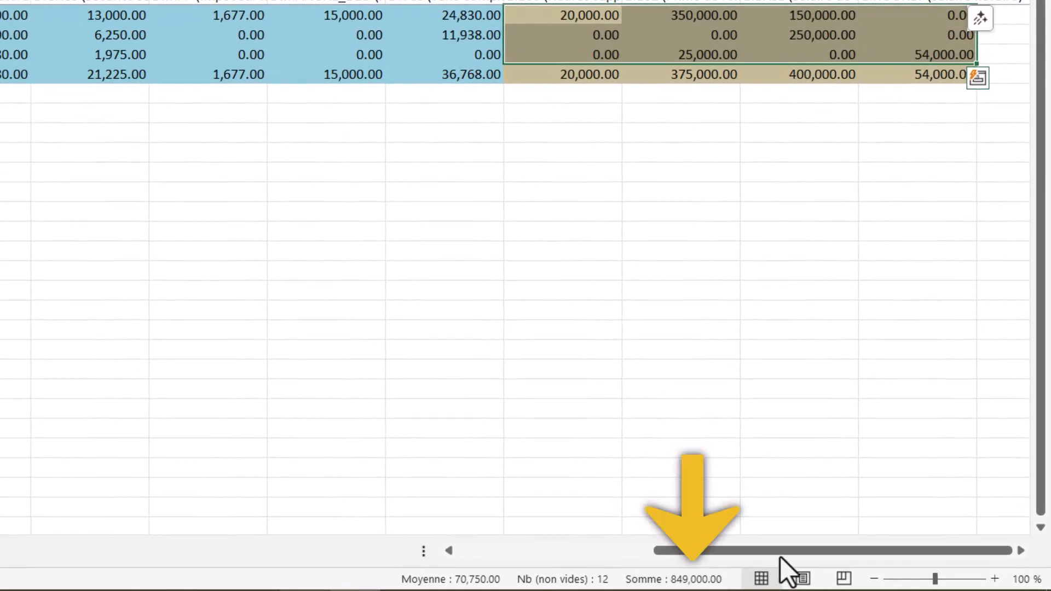
drag(790, 552, 790, 553)
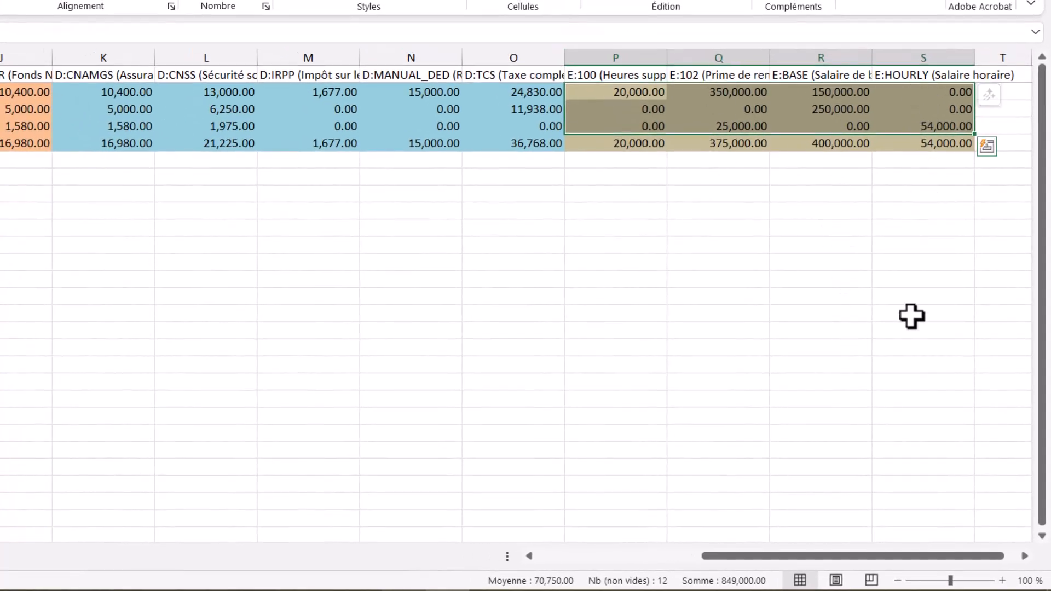
- Check the Retenues employé column against the sum of the individual deduction columns, D:CNAMGS through D:TCS
drag(830, 560, 602, 563)
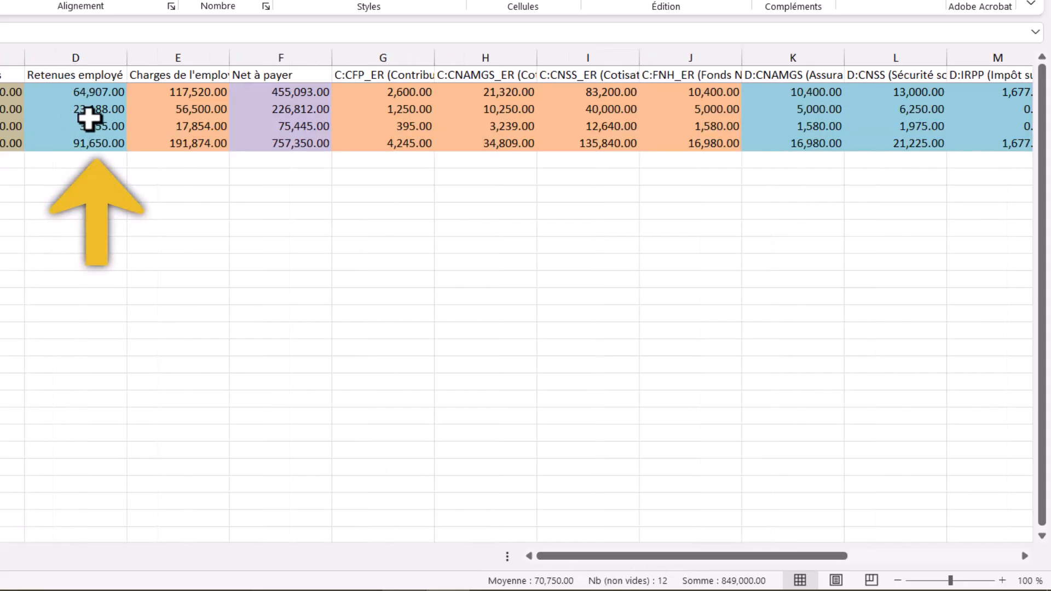
click(92, 97)
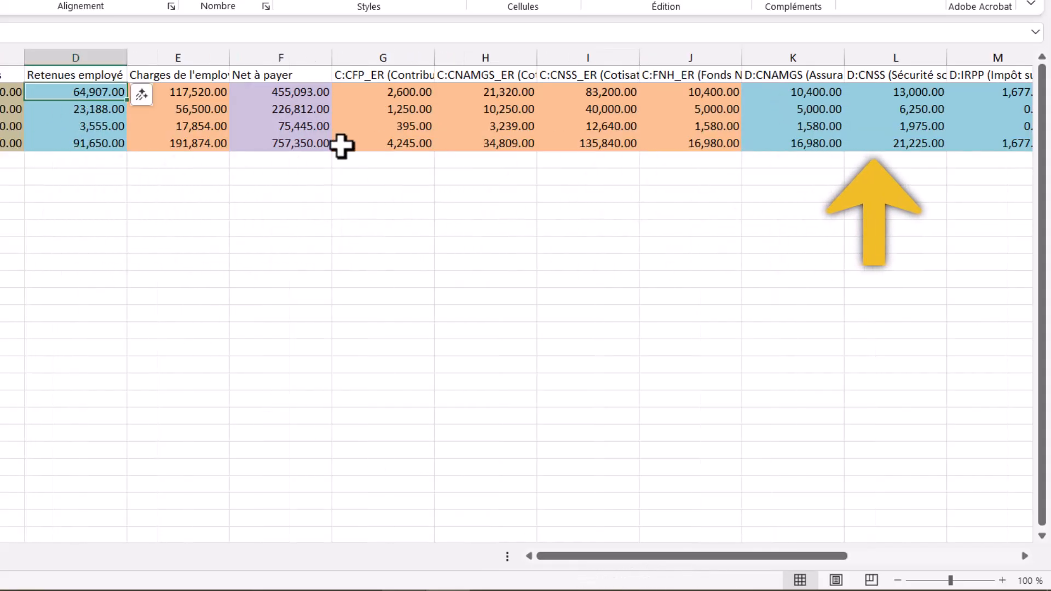
drag(821, 92, 661, 125)
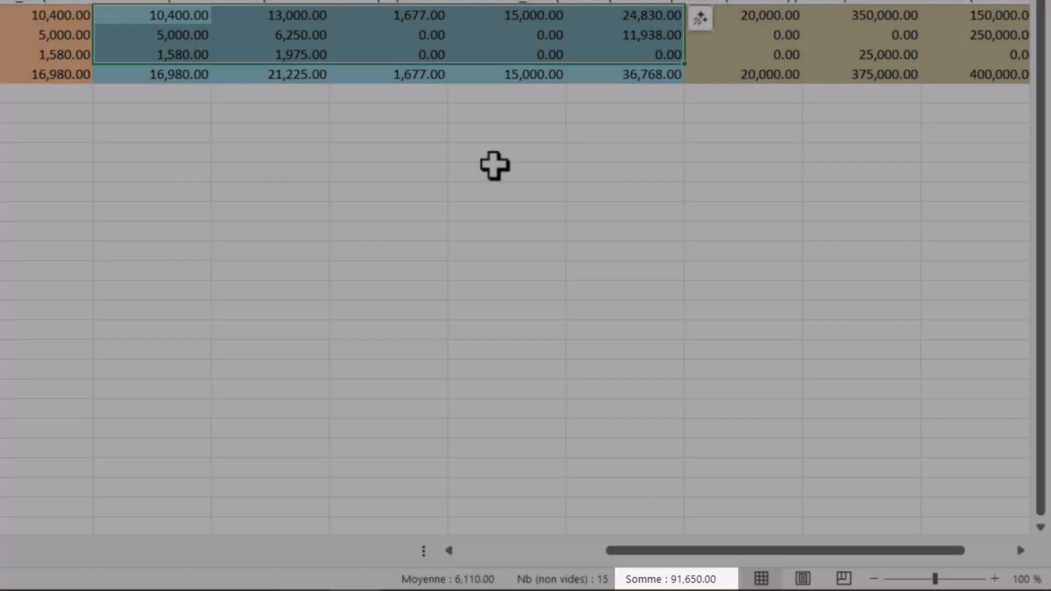
click(494, 166)
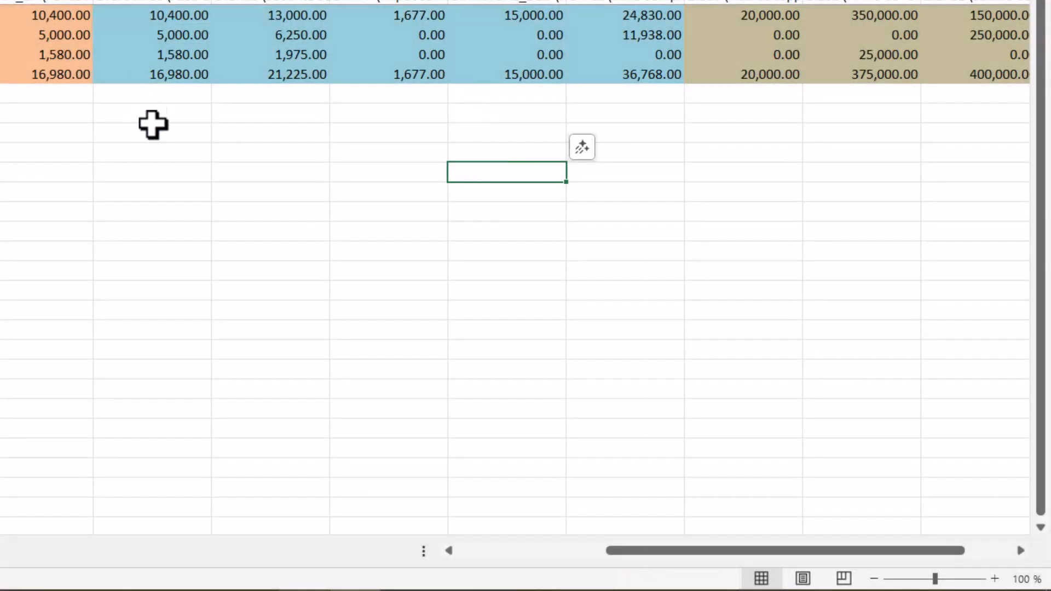
- Examine the employer contribution columns, including the full C:CNAMGS_ER heading and the amounts in its column
click(126, 101)
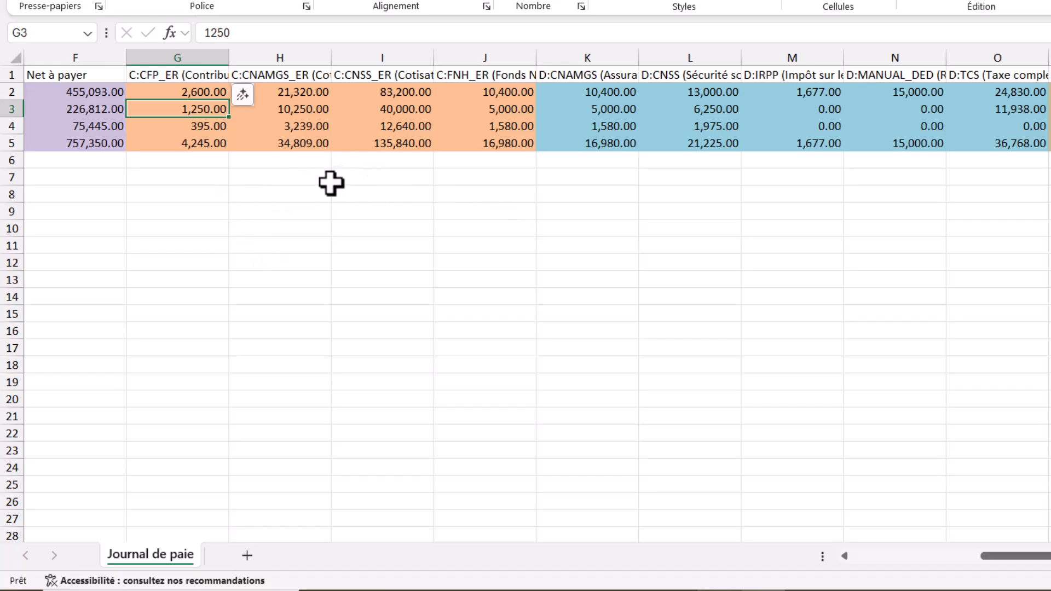
click(885, 556)
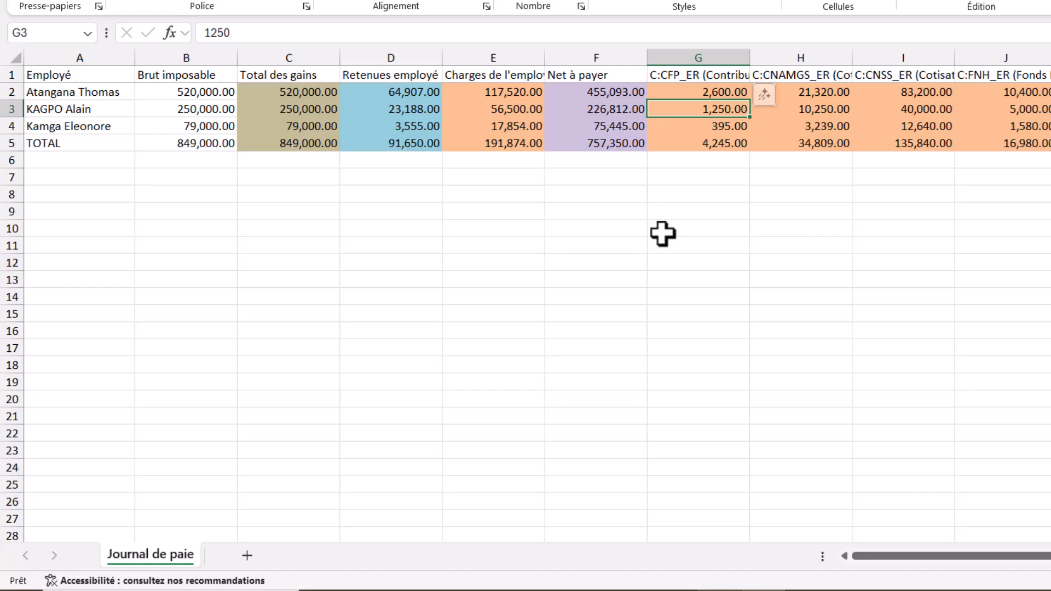
click(793, 74)
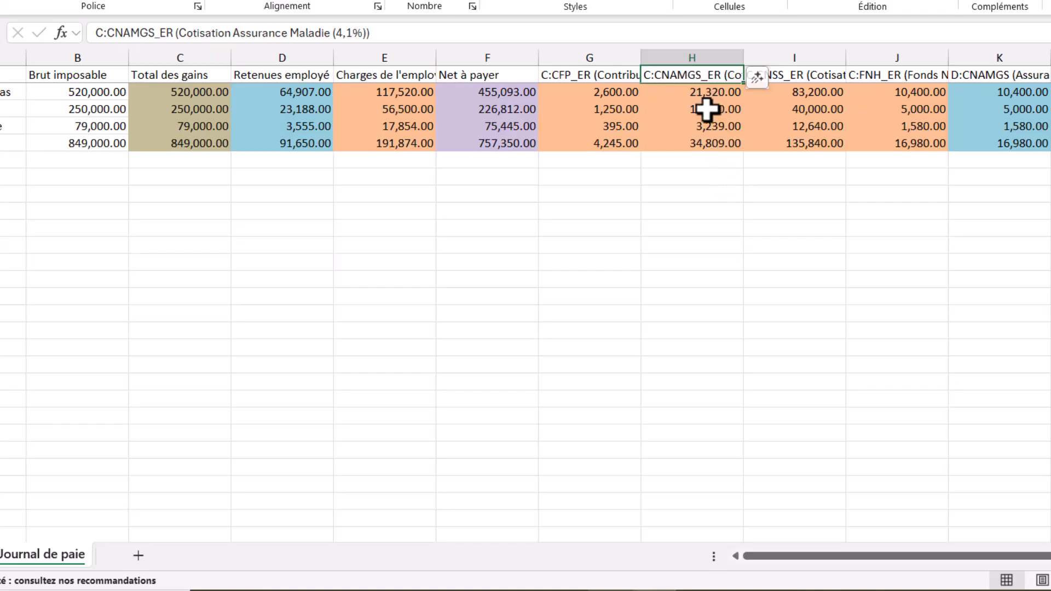
click(704, 55)
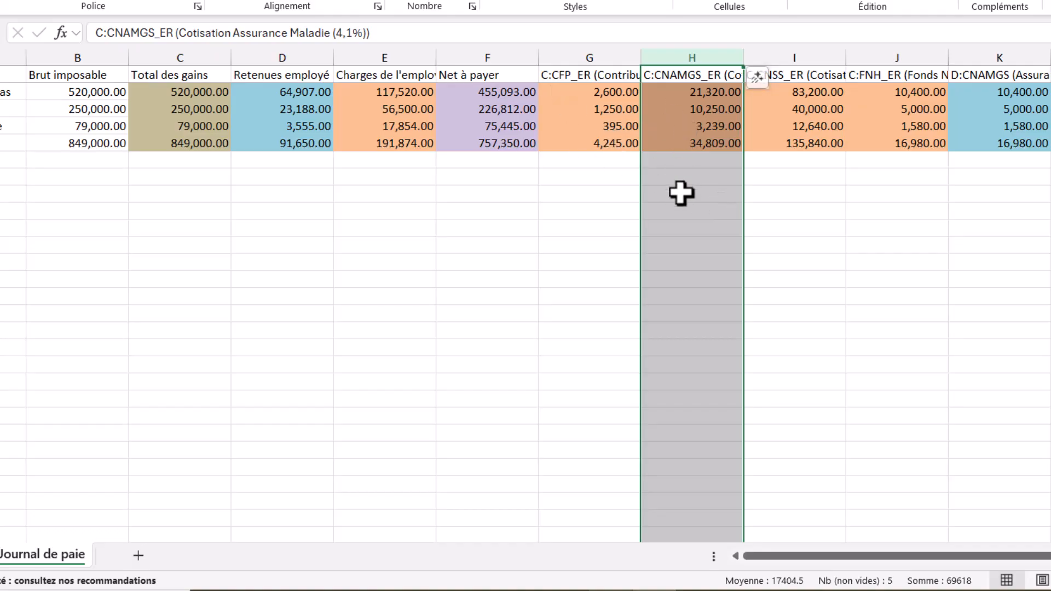
click(690, 161)
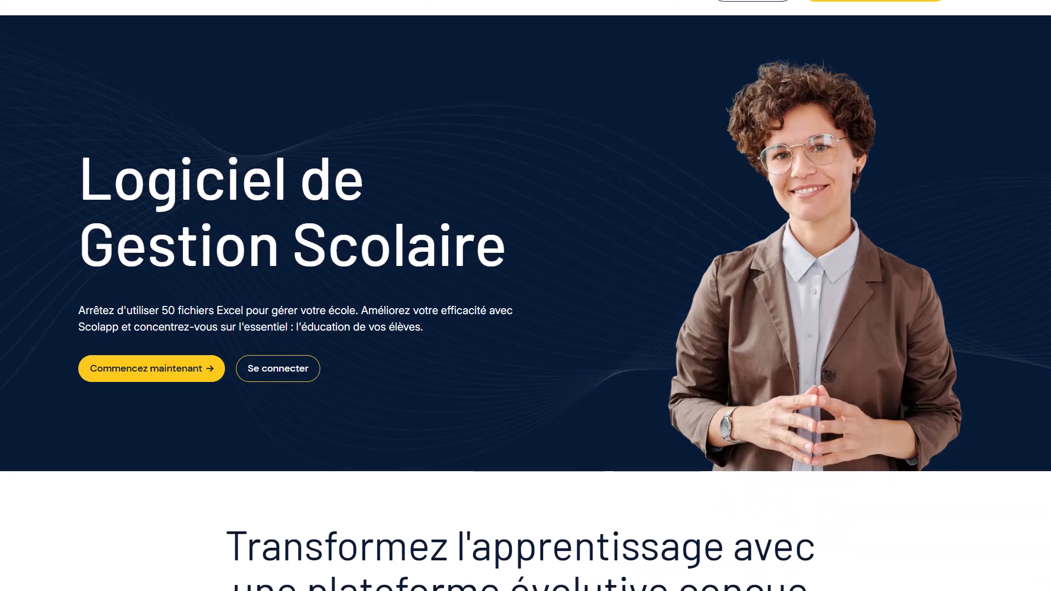
- Switch to ScolApp and log in with the prefilled e-mail and password to reach the activity dashboard
scroll(635, 127, down, 3)
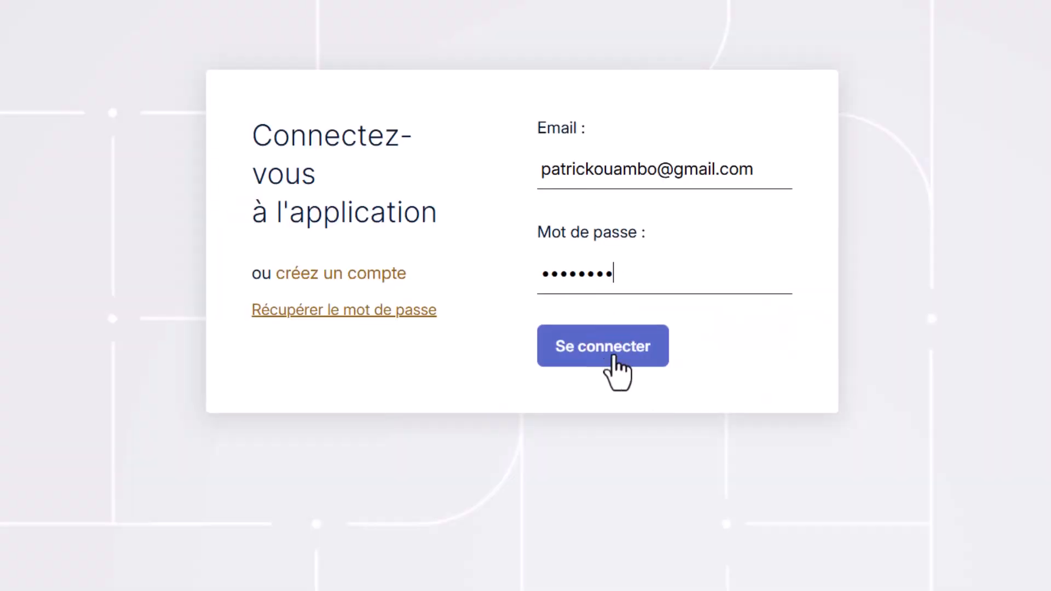
click(608, 345)
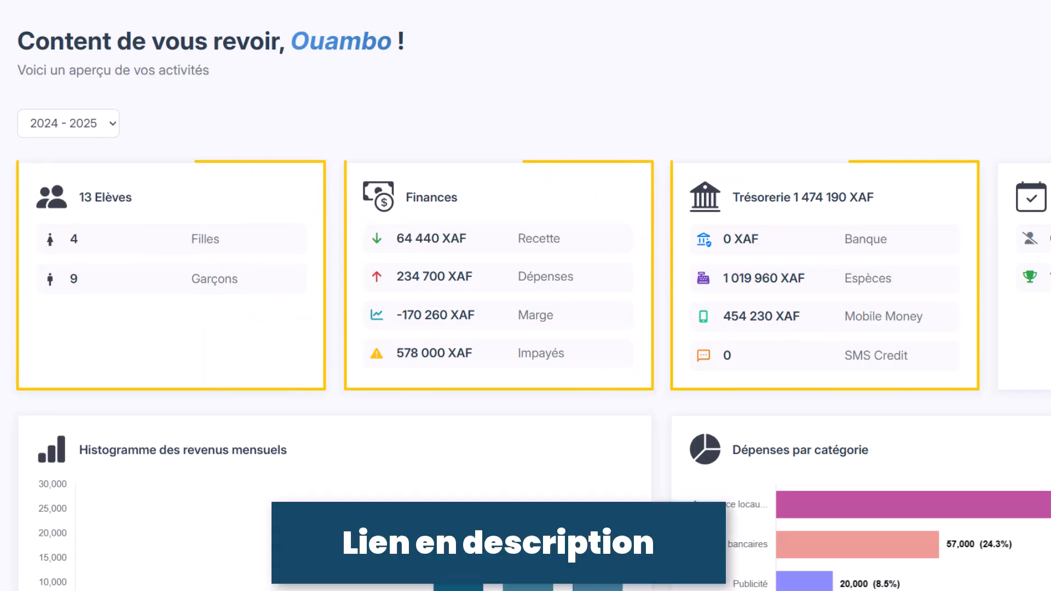